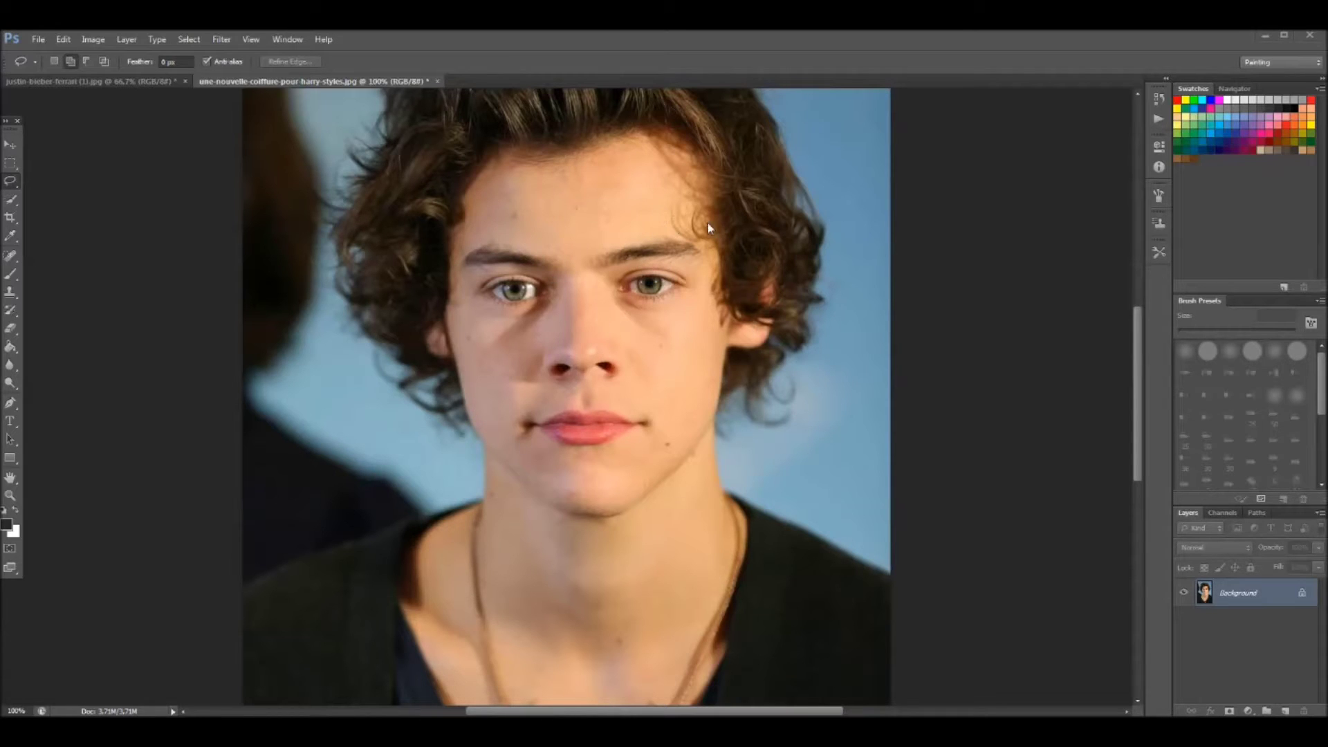
# Flip between the spiky-haired and curly-haired men's photos to compare them
pyautogui.click(160, 81)
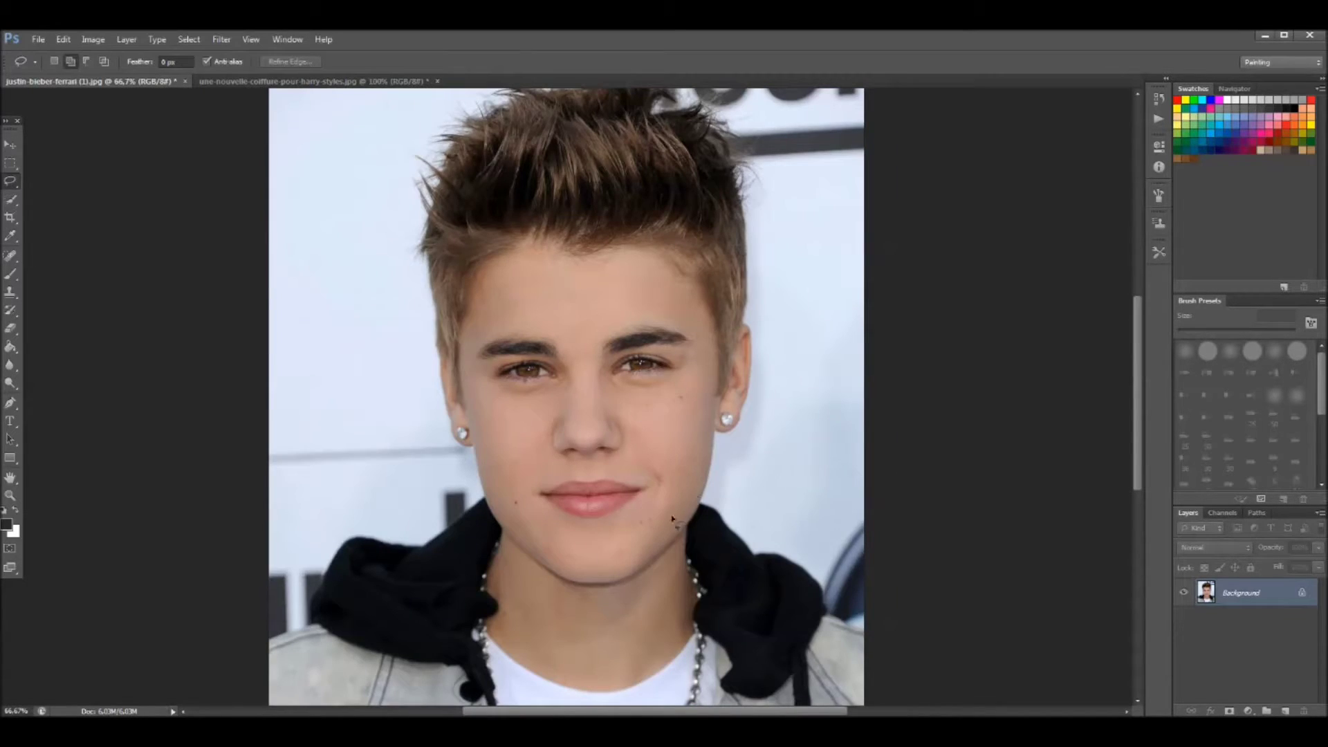
pyautogui.click(292, 83)
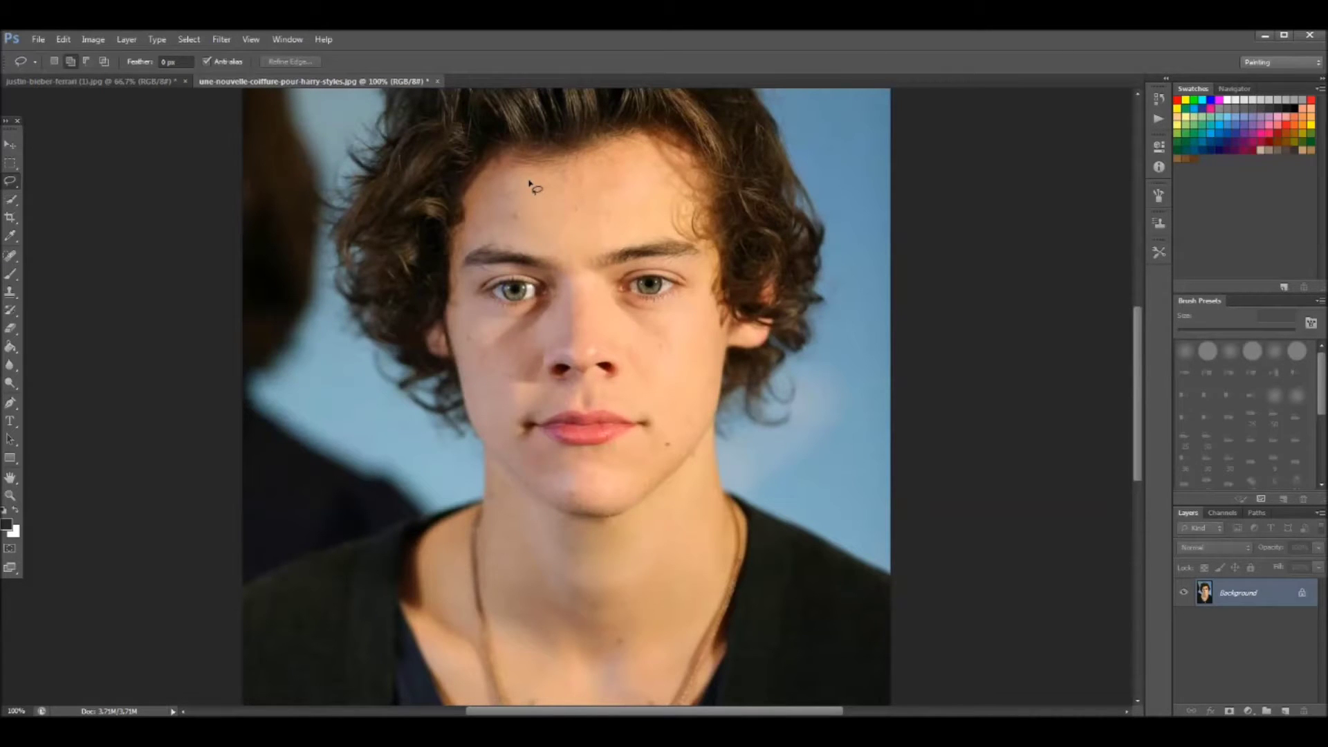
pyautogui.click(133, 80)
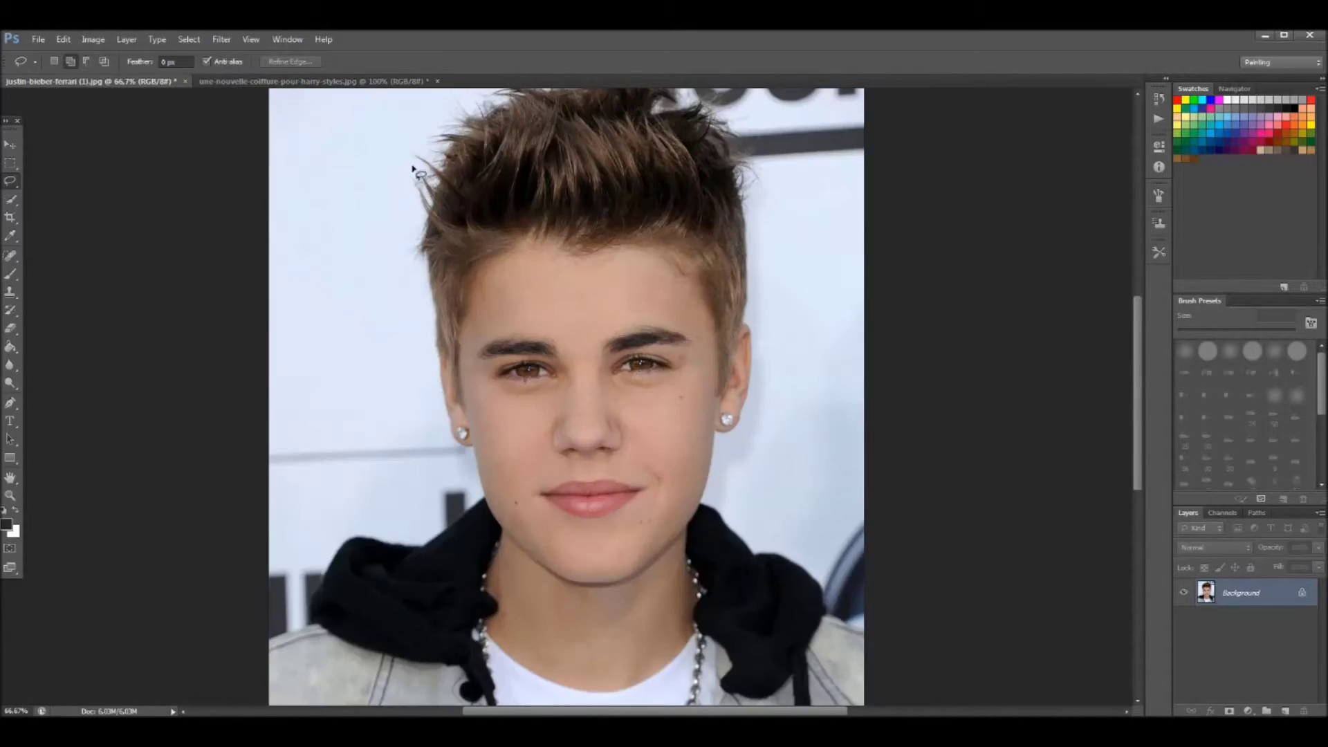
pyautogui.click(297, 82)
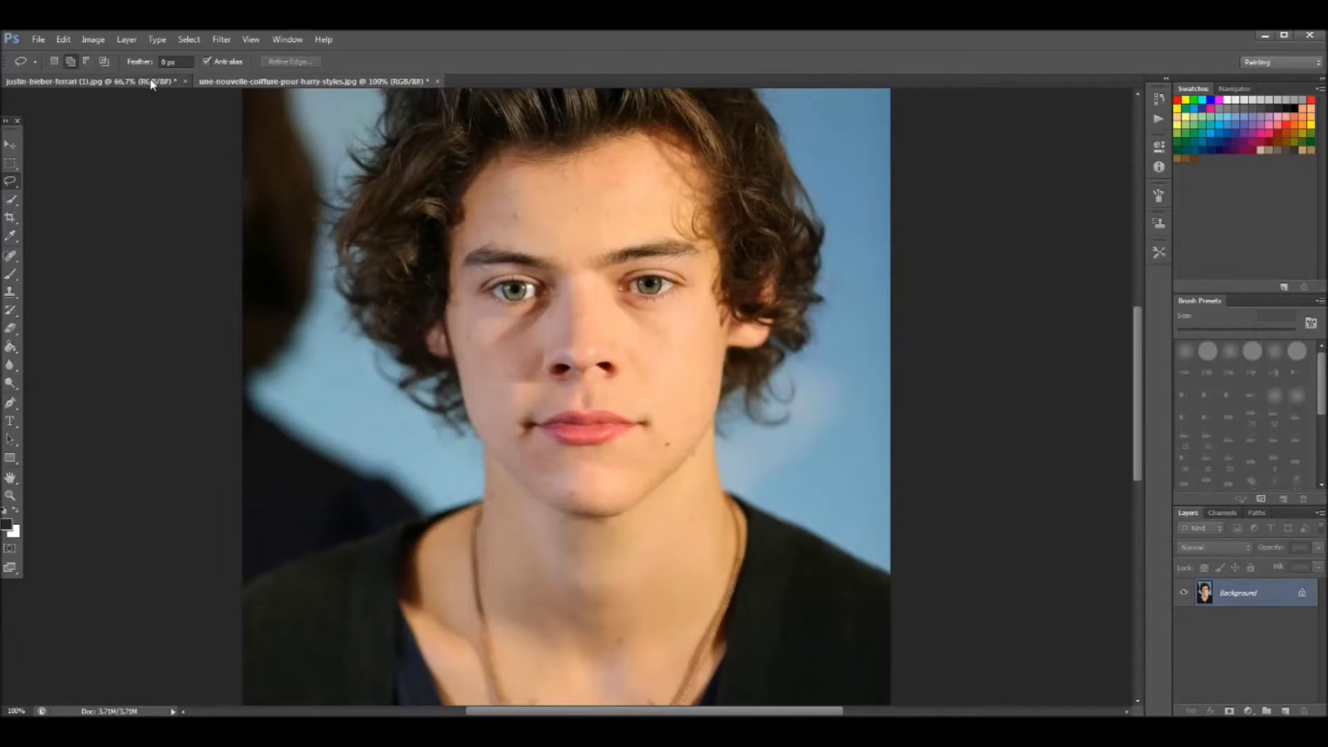
pyautogui.click(166, 81)
pyautogui.click(239, 84)
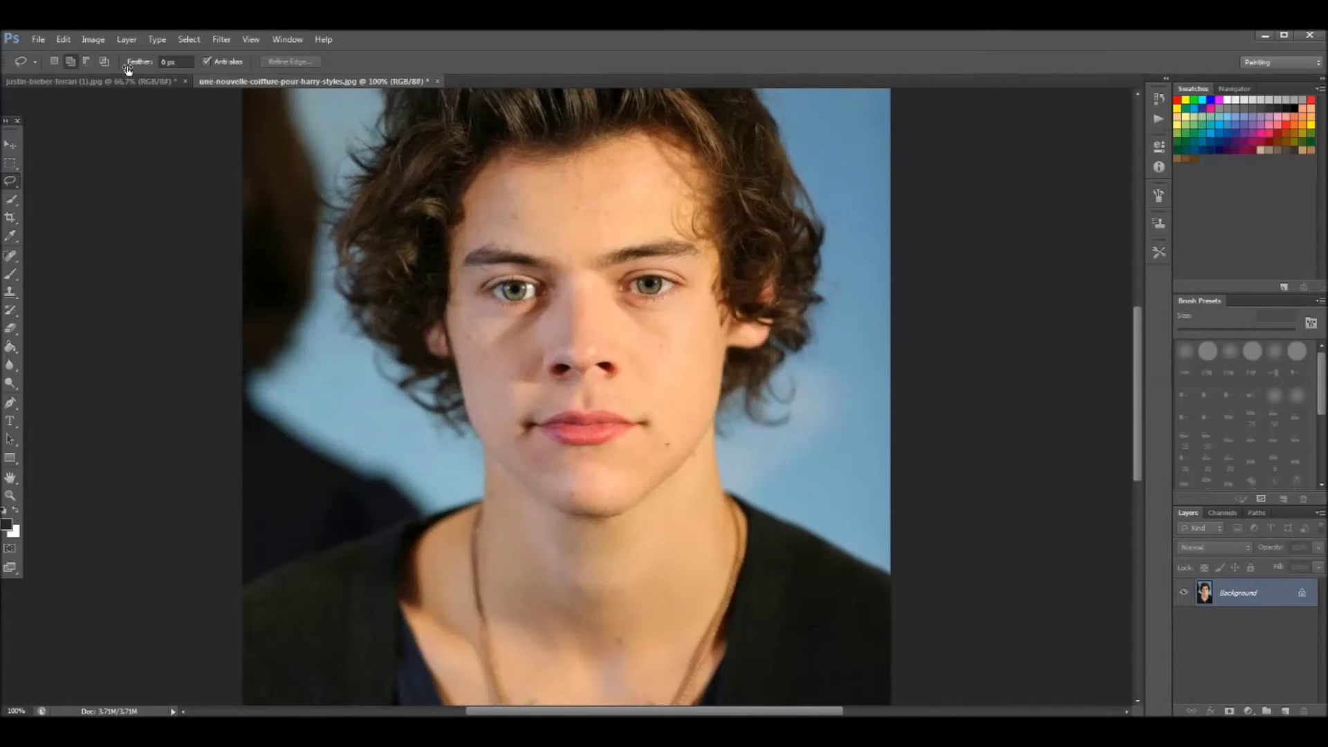
pyautogui.click(137, 83)
pyautogui.click(284, 81)
# Lasso around the curly-haired man's eyes, nose and mouth with the freehand Lasso Tool
pyautogui.hotkey('ctrl', '+')
pyautogui.scroll(2, 823, 379)
pyautogui.scroll(2, 842, 308)
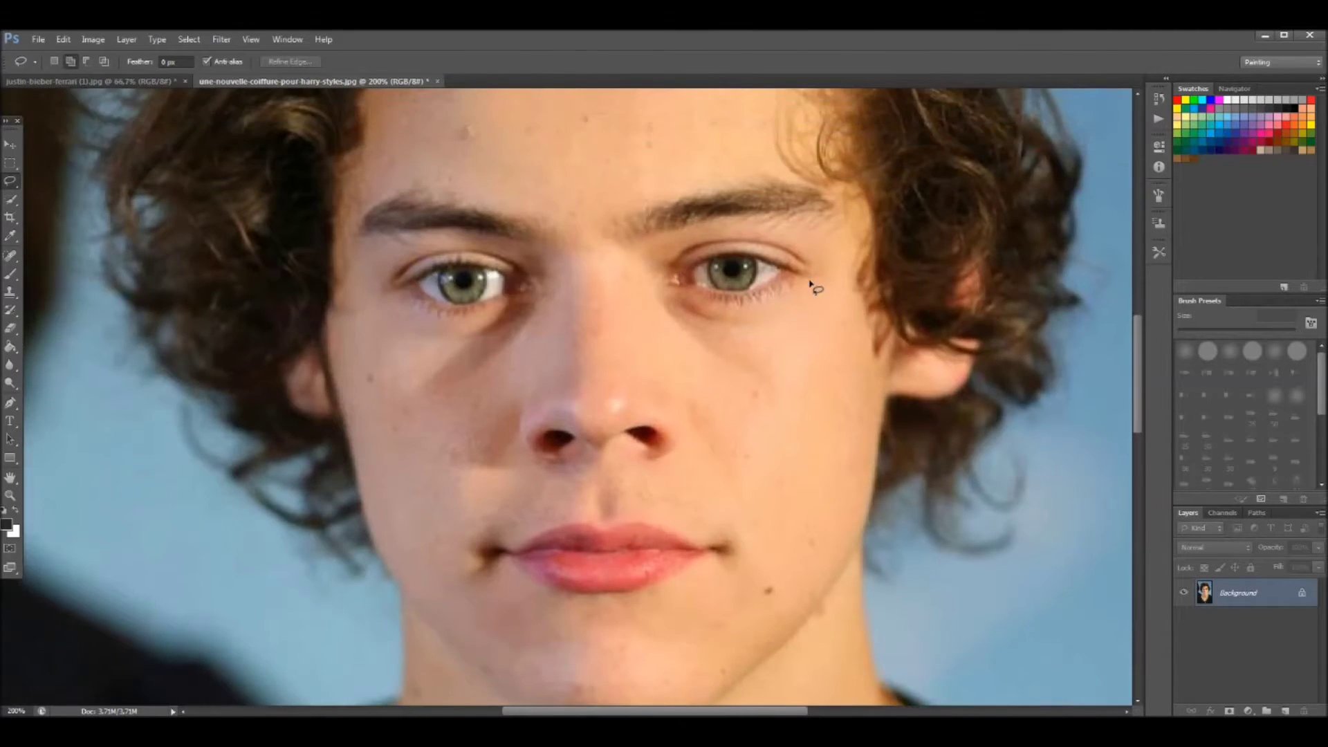
pyautogui.scroll(2, 814, 285)
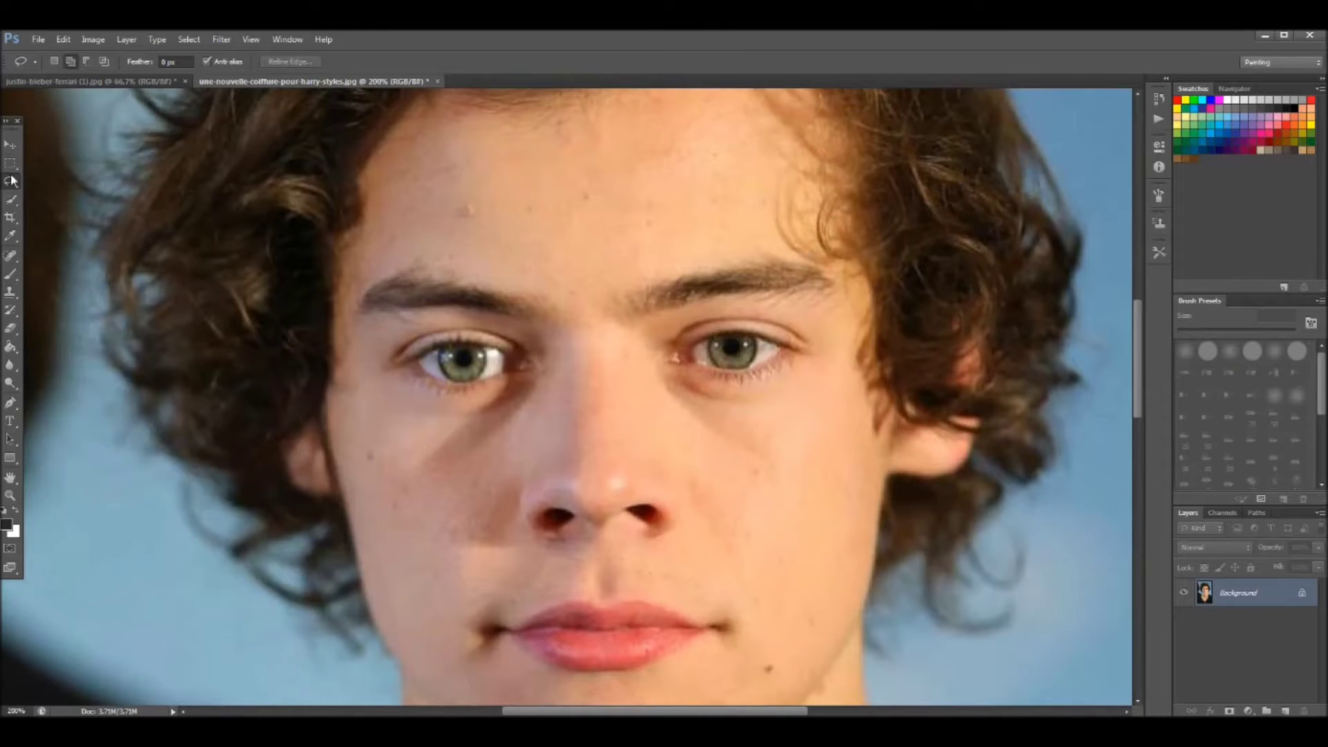
pyautogui.rightClick(16, 187)
pyautogui.click(129, 193)
pyautogui.hotkey('ctrl', '-')
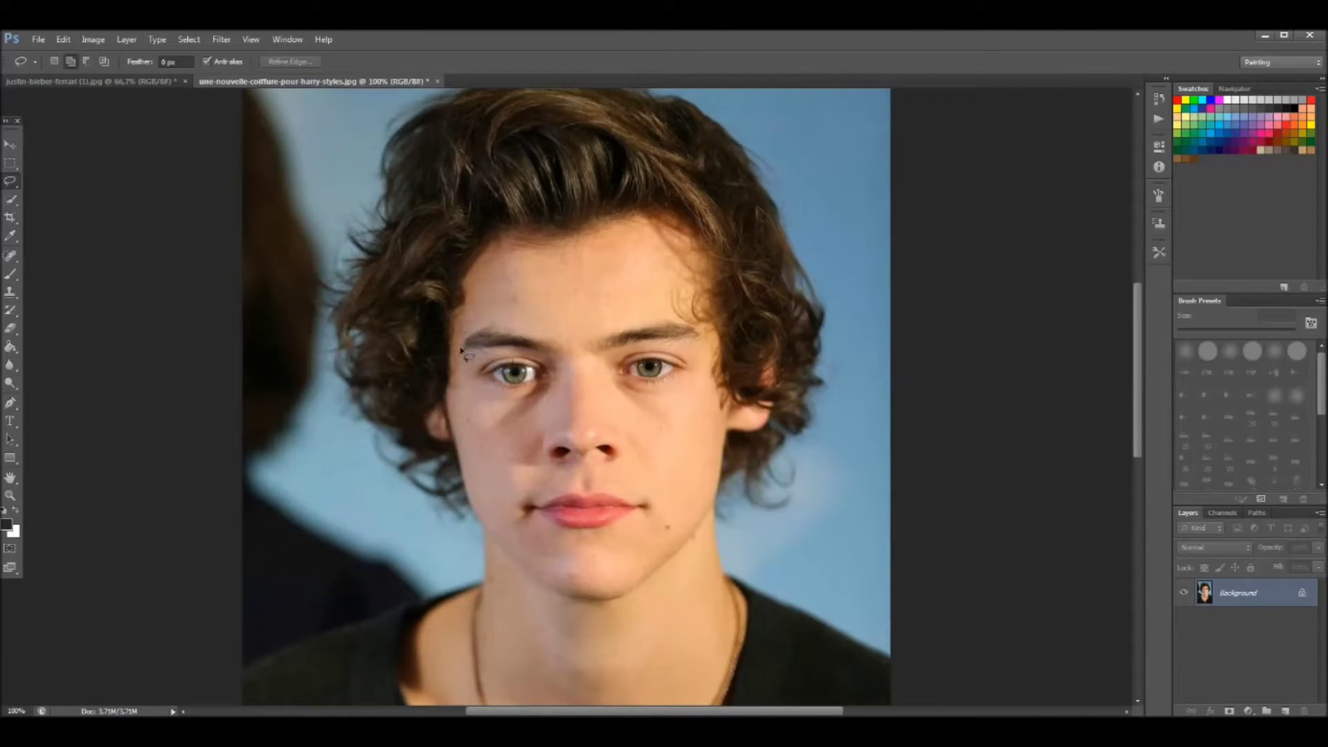
pyautogui.moveTo(466, 395)
pyautogui.mouseDown()
pyautogui.moveTo(523, 537)
pyautogui.moveTo(560, 557)
pyautogui.moveTo(637, 558)
pyautogui.moveTo(671, 512)
pyautogui.moveTo(709, 340)
pyautogui.moveTo(655, 312)
pyautogui.moveTo(583, 308)
pyautogui.moveTo(465, 330)
pyautogui.mouseUp()
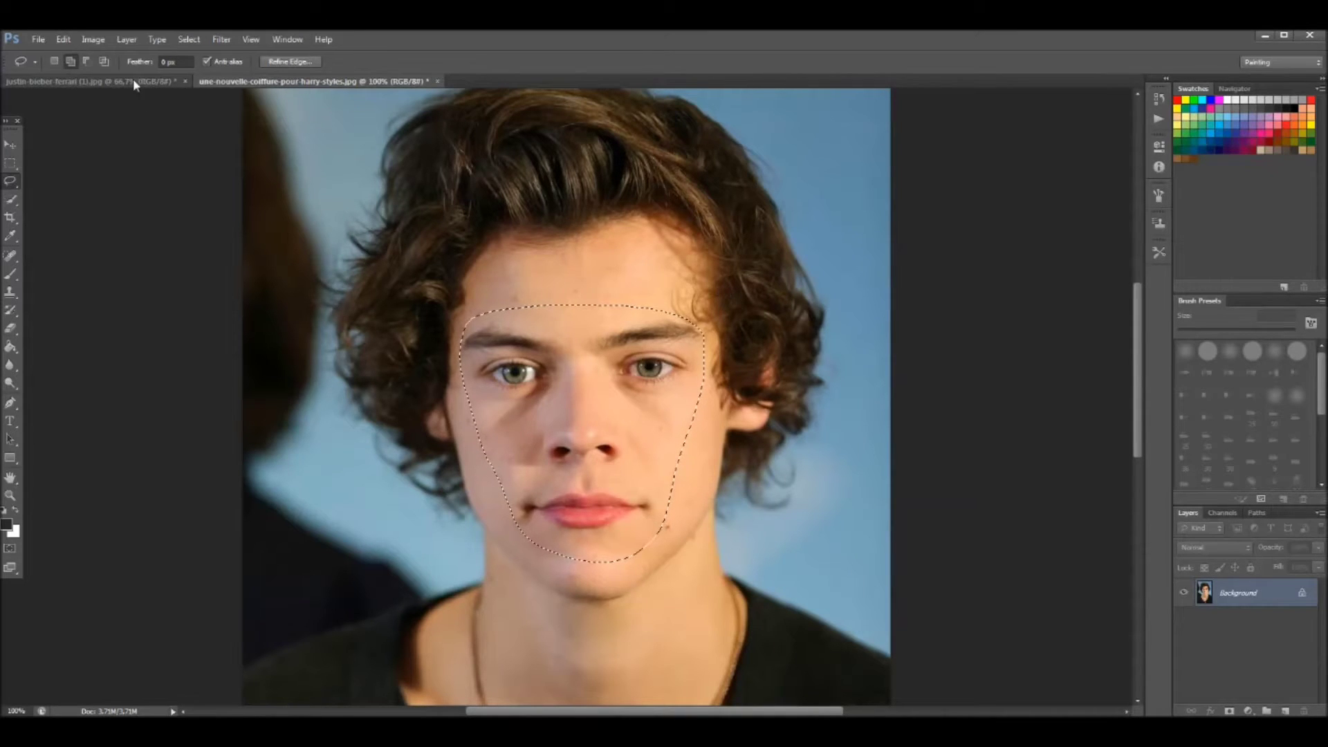
# Paste the curly-haired man's face as Layer 1 onto the spiky-haired man's photo, under Free Transform
pyautogui.click(93, 82)
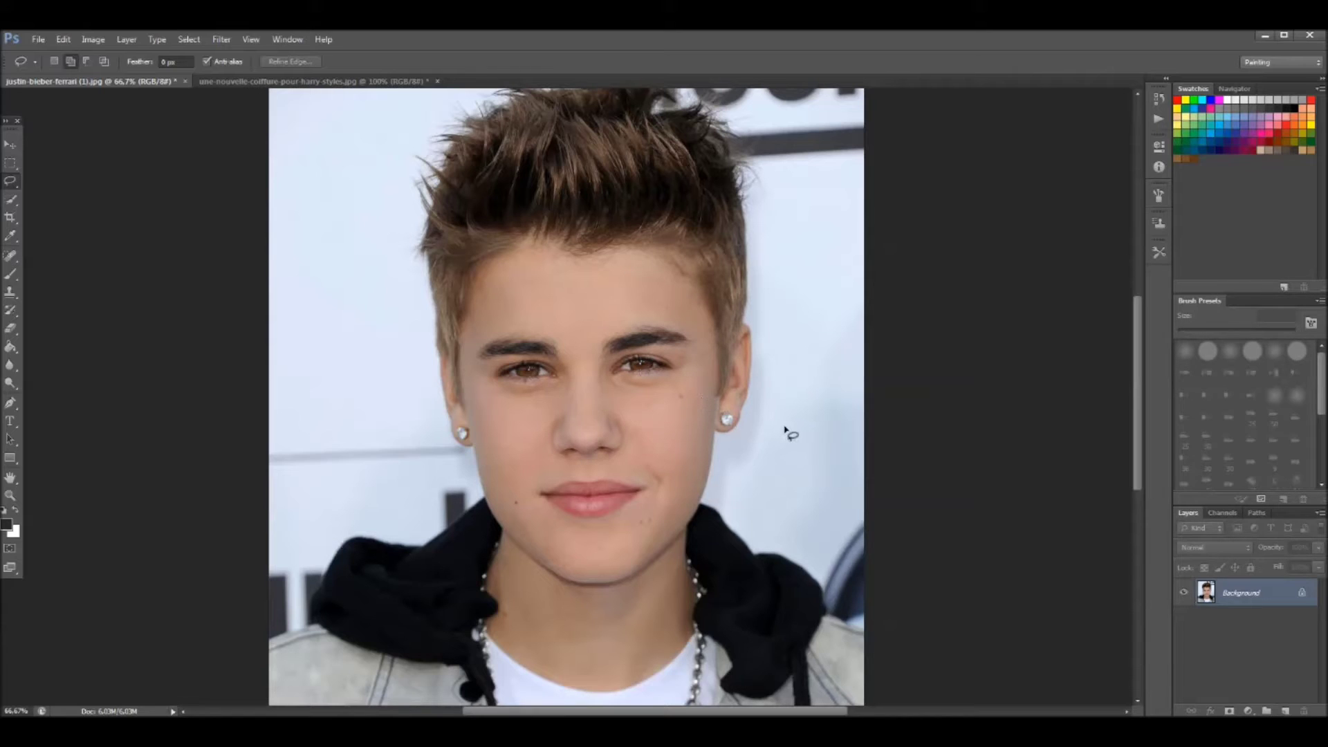
pyautogui.hotkey('ctrl', 'v')
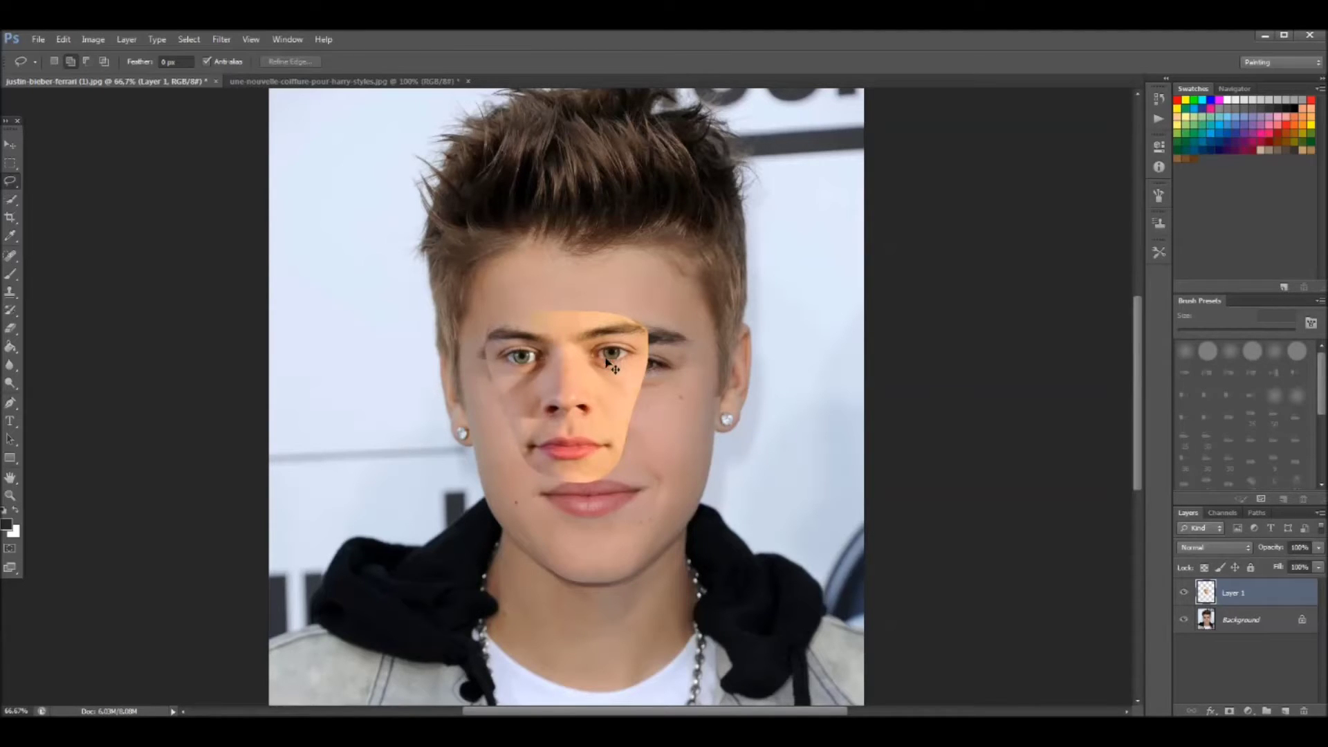
pyautogui.hotkey('ctrl', 't')
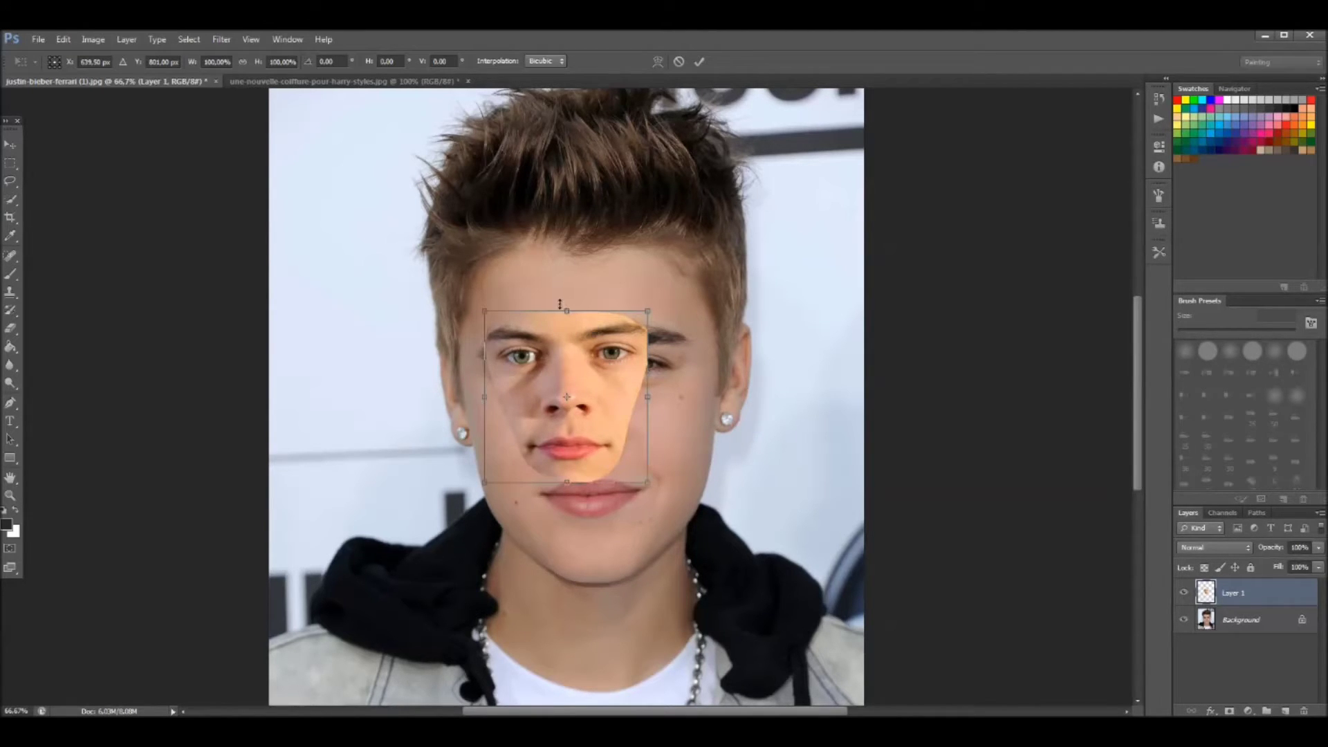
# Stretch the pasted face slightly, drop Layer 1 to 42% opacity and reposition it
pyautogui.moveTo(566, 310); pyautogui.dragTo(565, 308)
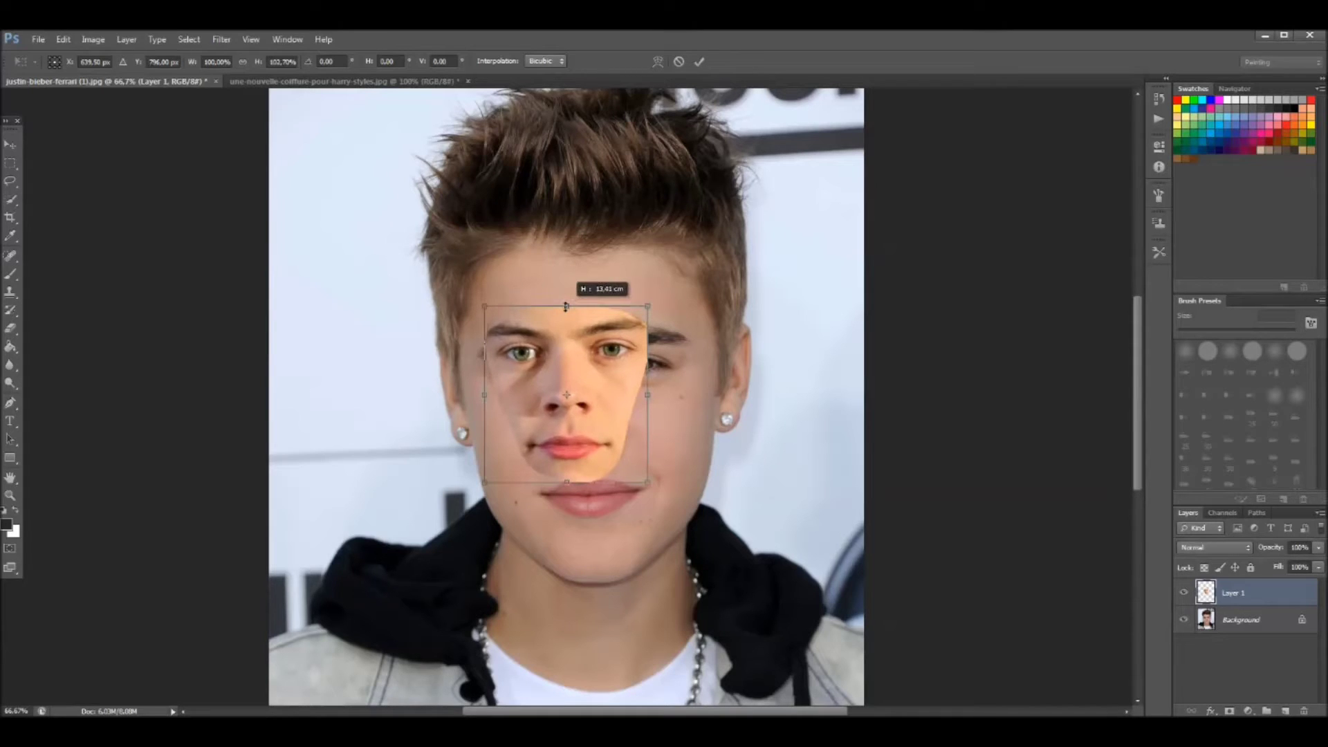
pyautogui.moveTo(649, 397); pyautogui.dragTo(662, 404)
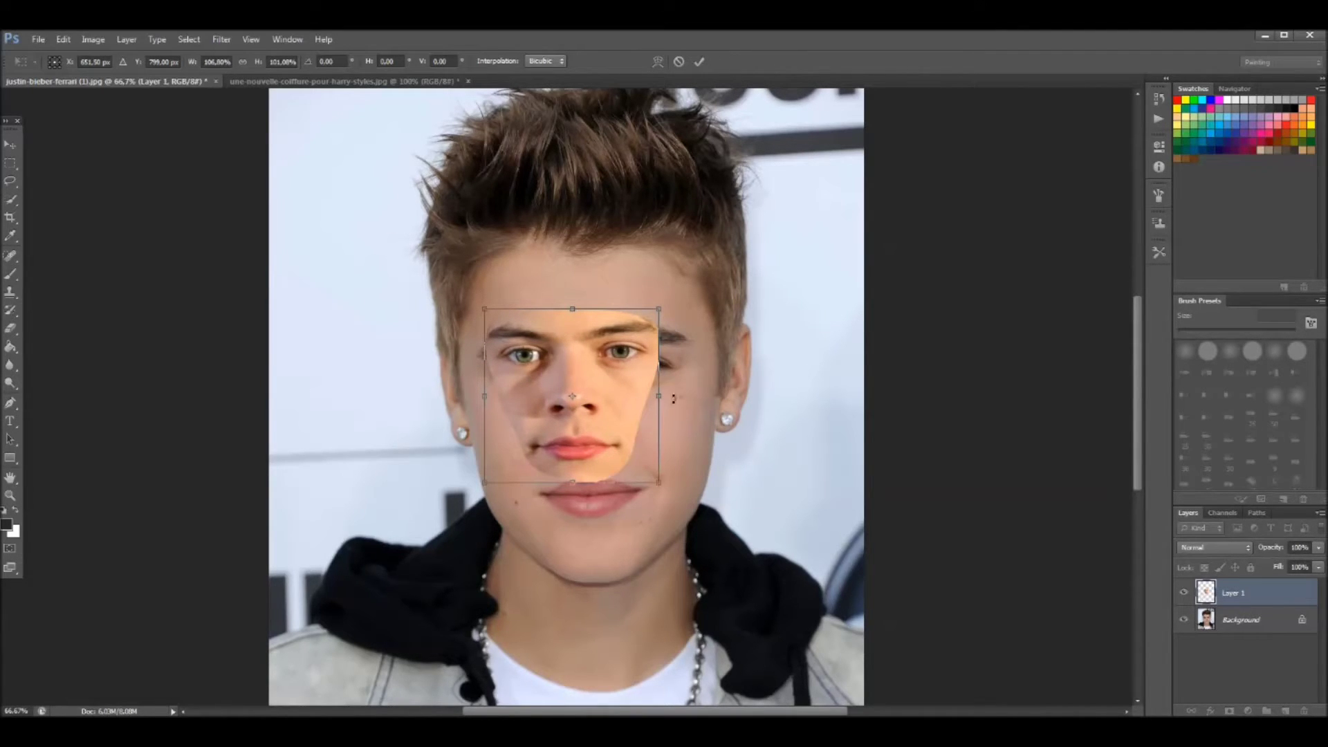
pyautogui.click(1319, 550)
pyautogui.moveTo(1318, 563); pyautogui.dragTo(1279, 569)
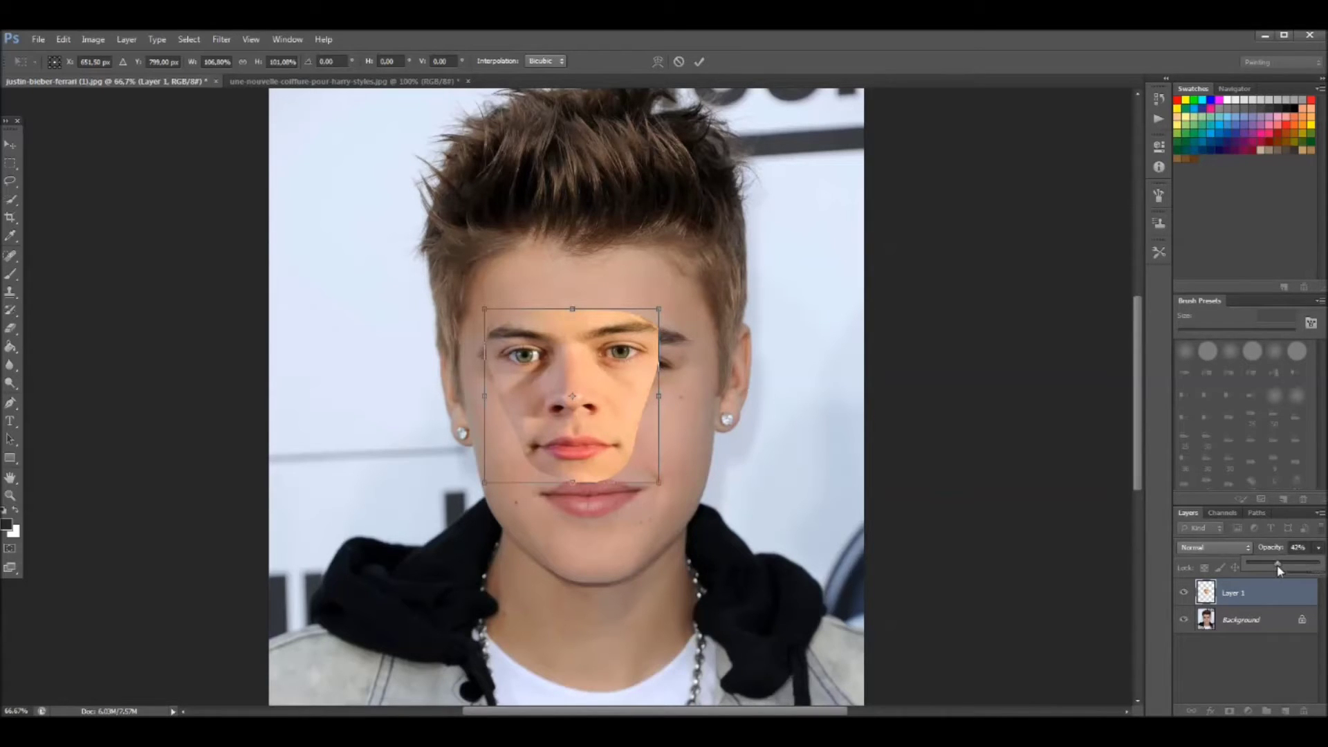
pyautogui.moveTo(559, 388); pyautogui.dragTo(657, 420)
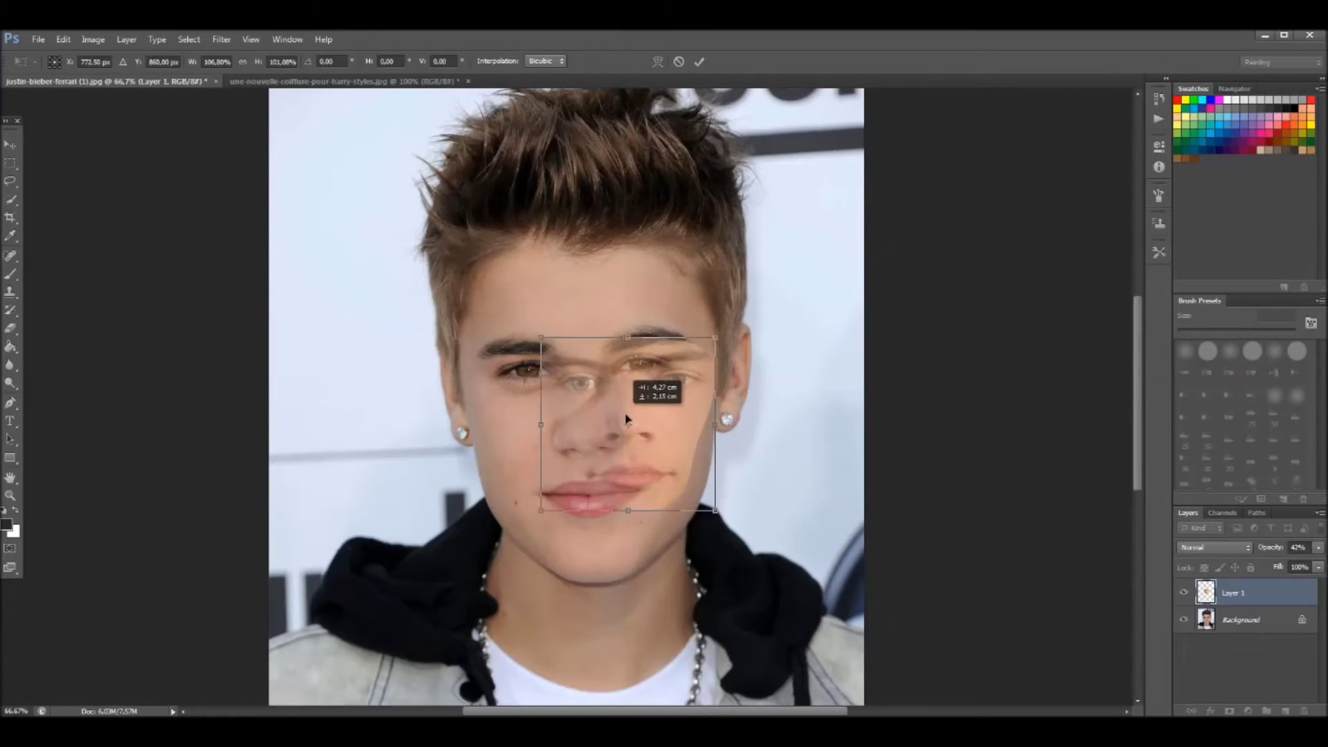
pyautogui.moveTo(671, 432)
pyautogui.mouseDown()
pyautogui.moveTo(551, 386)
pyautogui.moveTo(692, 447)
pyautogui.moveTo(532, 374)
pyautogui.mouseUp()
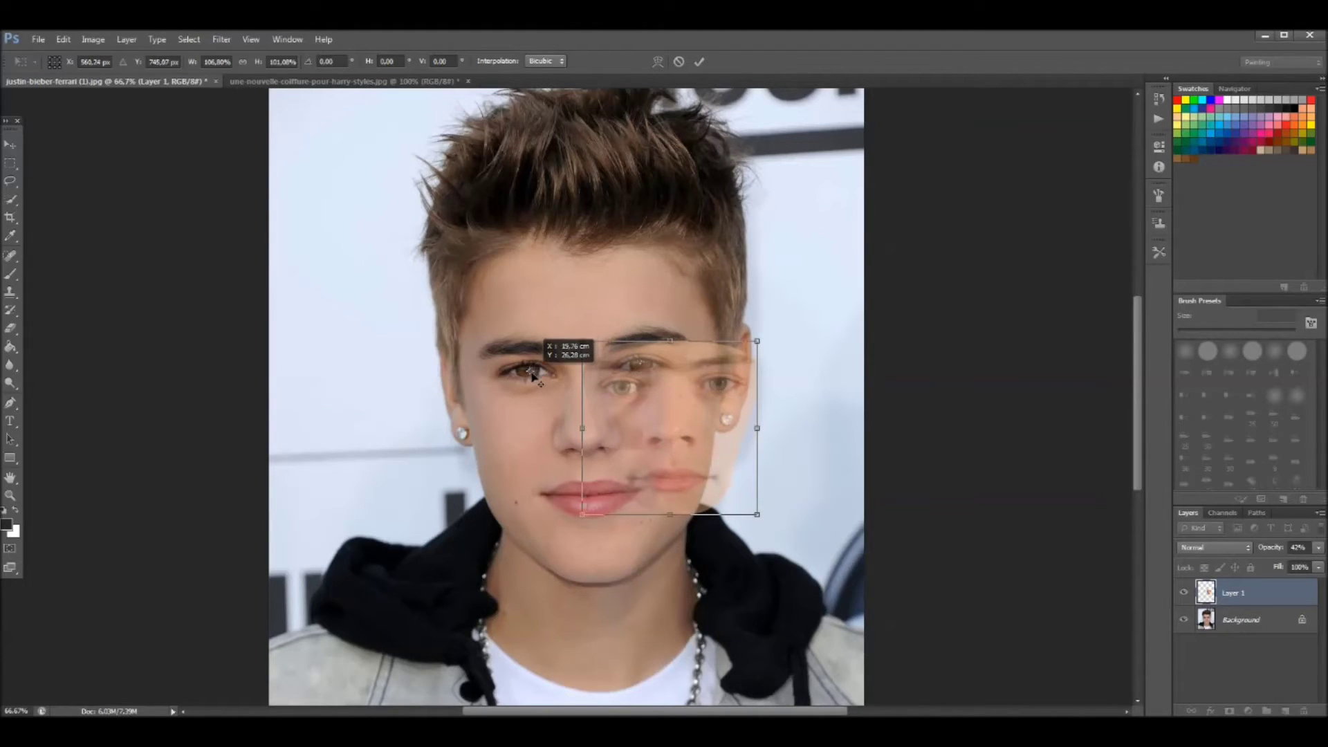
# Enlarge, tilt and stretch the pasted face until its eyes and mouth line up underneath
pyautogui.moveTo(532, 375); pyautogui.dragTo(532, 372)
pyautogui.moveTo(697, 419); pyautogui.dragTo(601, 405)
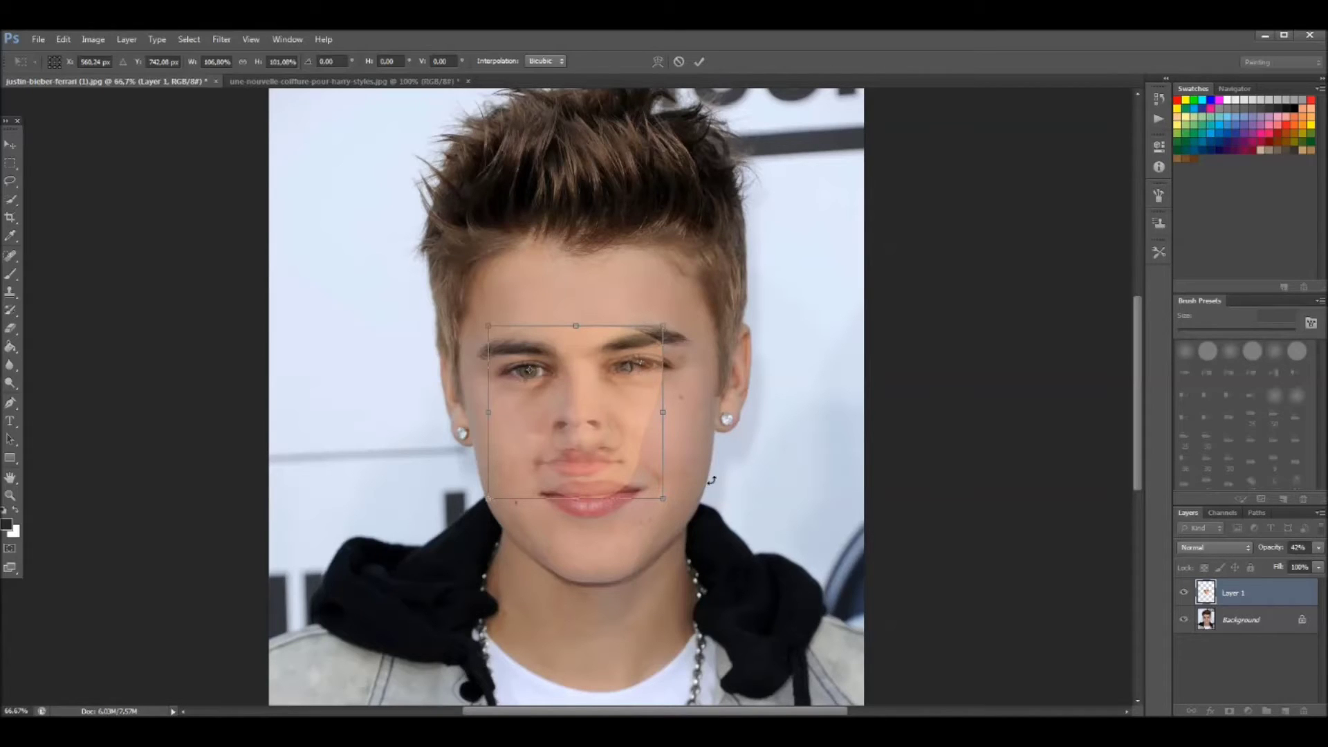
pyautogui.moveTo(663, 324)
pyautogui.mouseDown()
pyautogui.moveTo(771, 289)
pyautogui.moveTo(684, 337)
pyautogui.mouseUp()
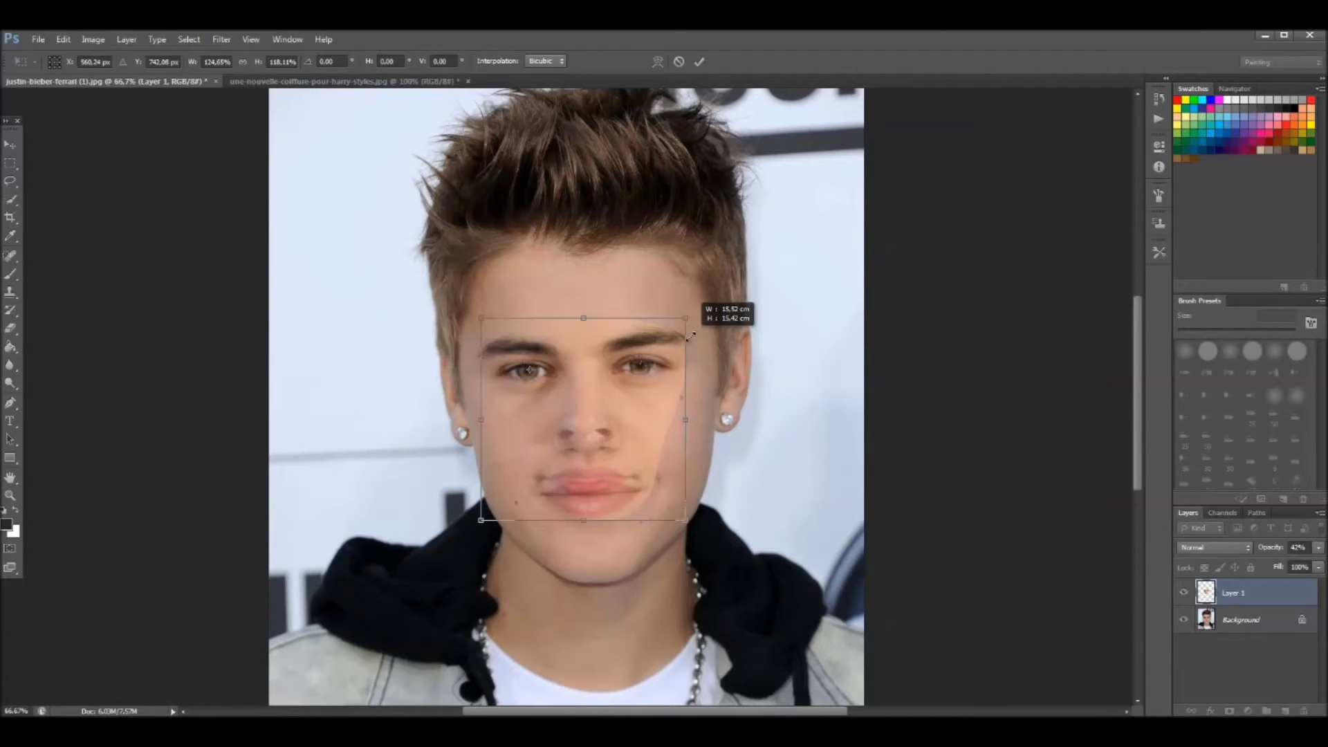
pyautogui.moveTo(684, 337); pyautogui.dragTo(700, 336)
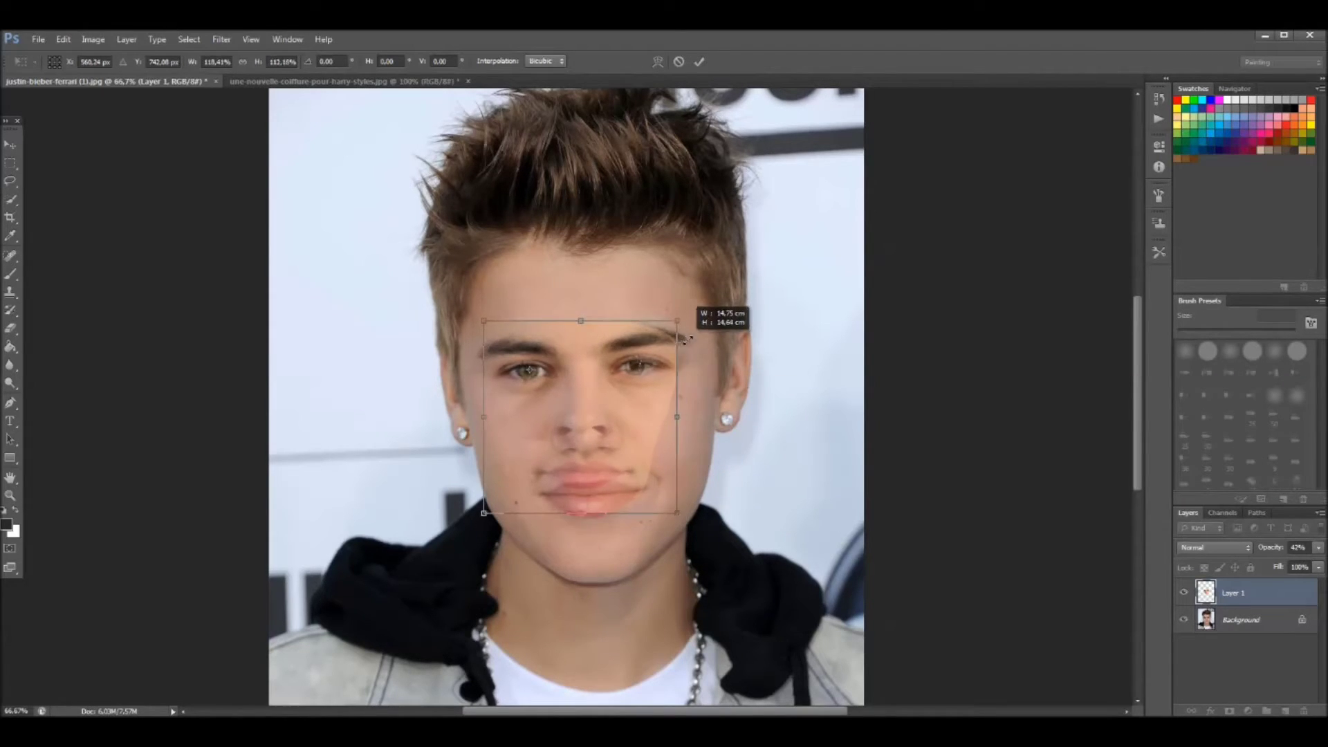
pyautogui.moveTo(700, 336); pyautogui.dragTo(696, 335)
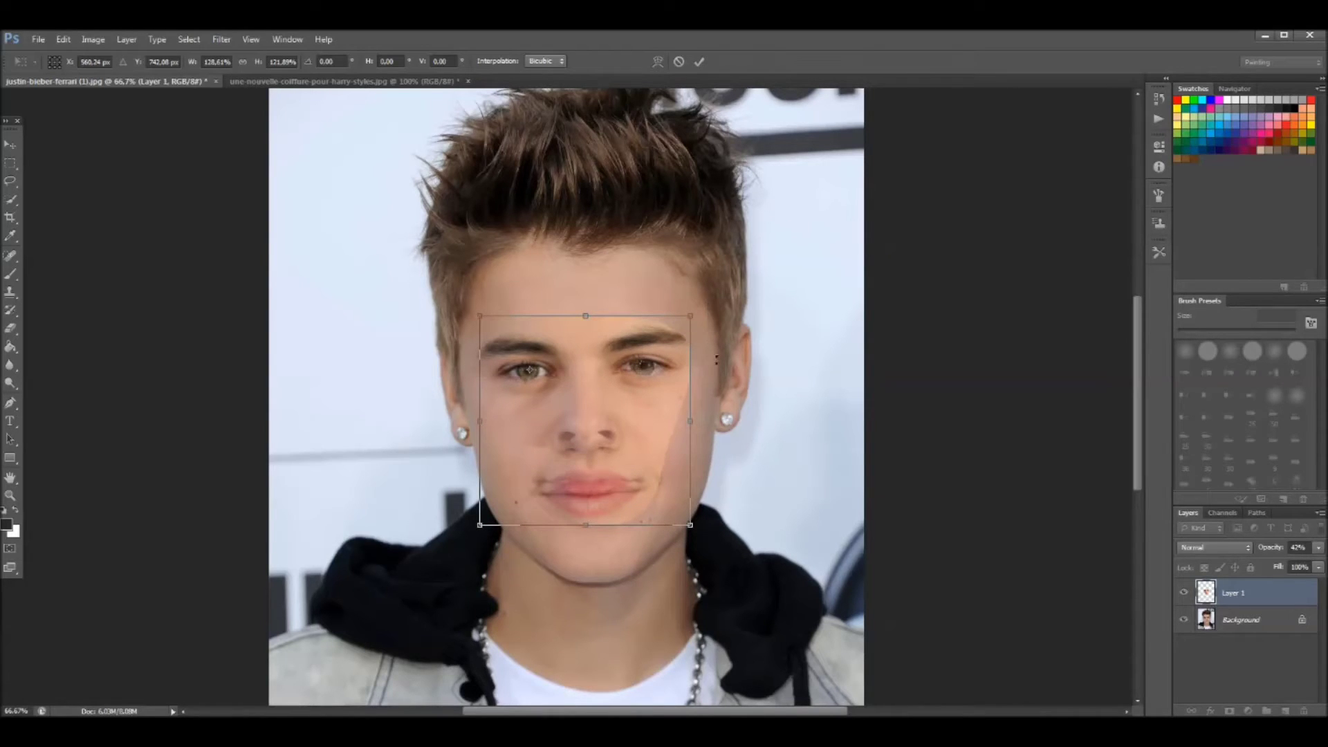
pyautogui.moveTo(710, 380); pyautogui.dragTo(709, 379)
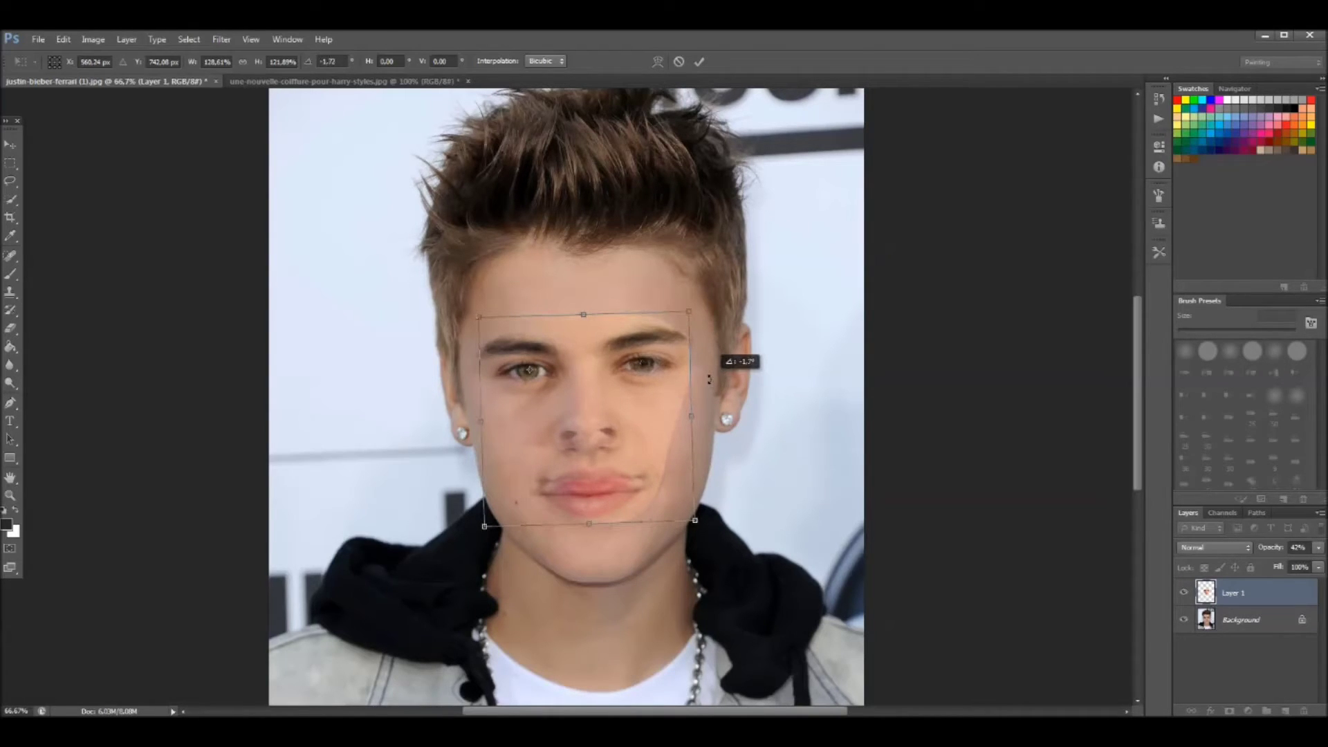
pyautogui.moveTo(588, 522); pyautogui.dragTo(588, 538)
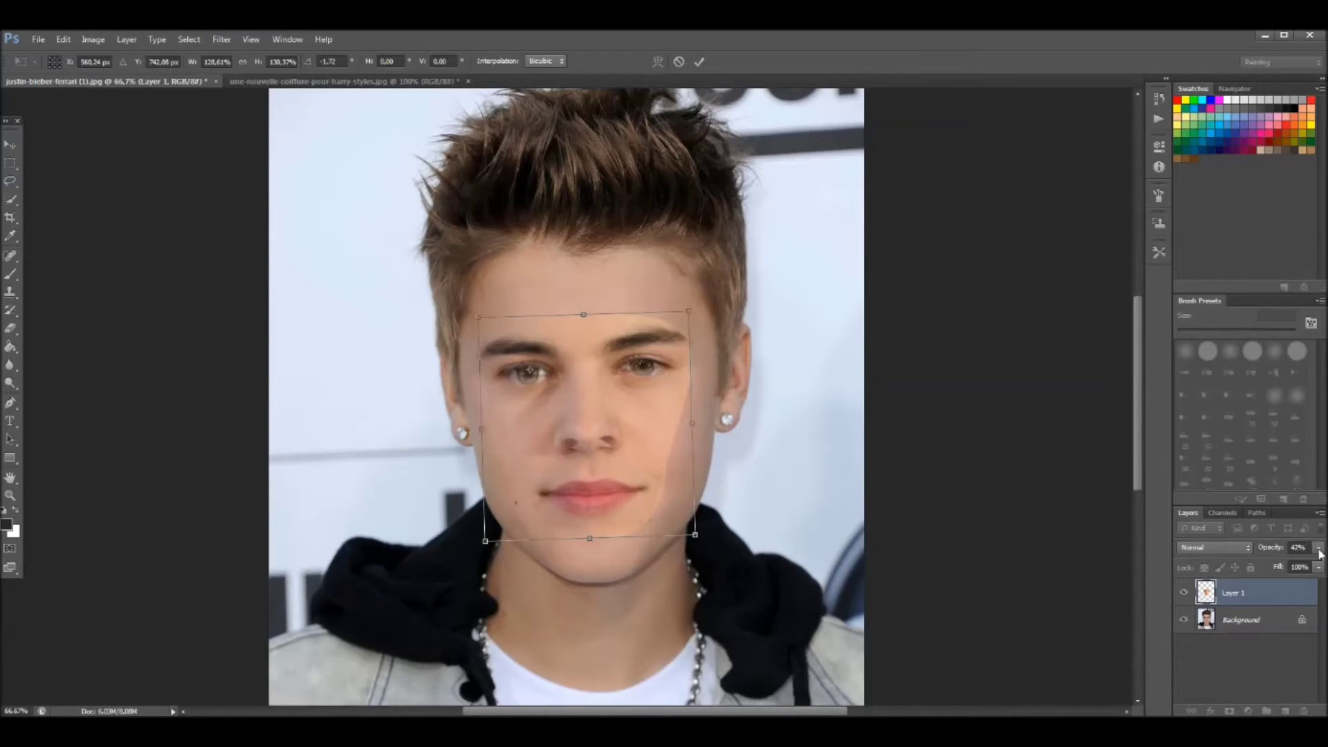
# Restore Layer 1's opacity and apply the face's resize and tilt
pyautogui.moveTo(1319, 550); pyautogui.dragTo(1318, 566)
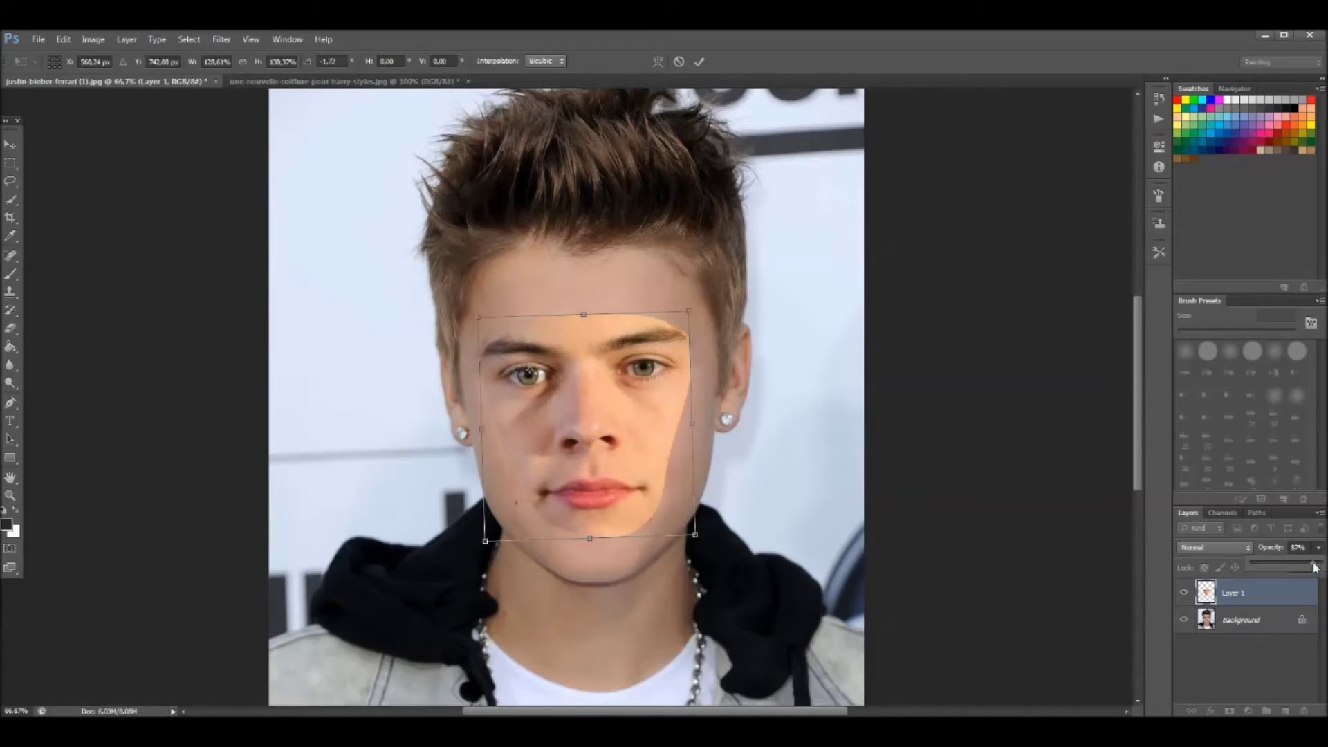
pyautogui.moveTo(1317, 564)
pyautogui.mouseDown()
pyautogui.moveTo(1299, 567)
pyautogui.moveTo(1322, 565)
pyautogui.mouseUp()
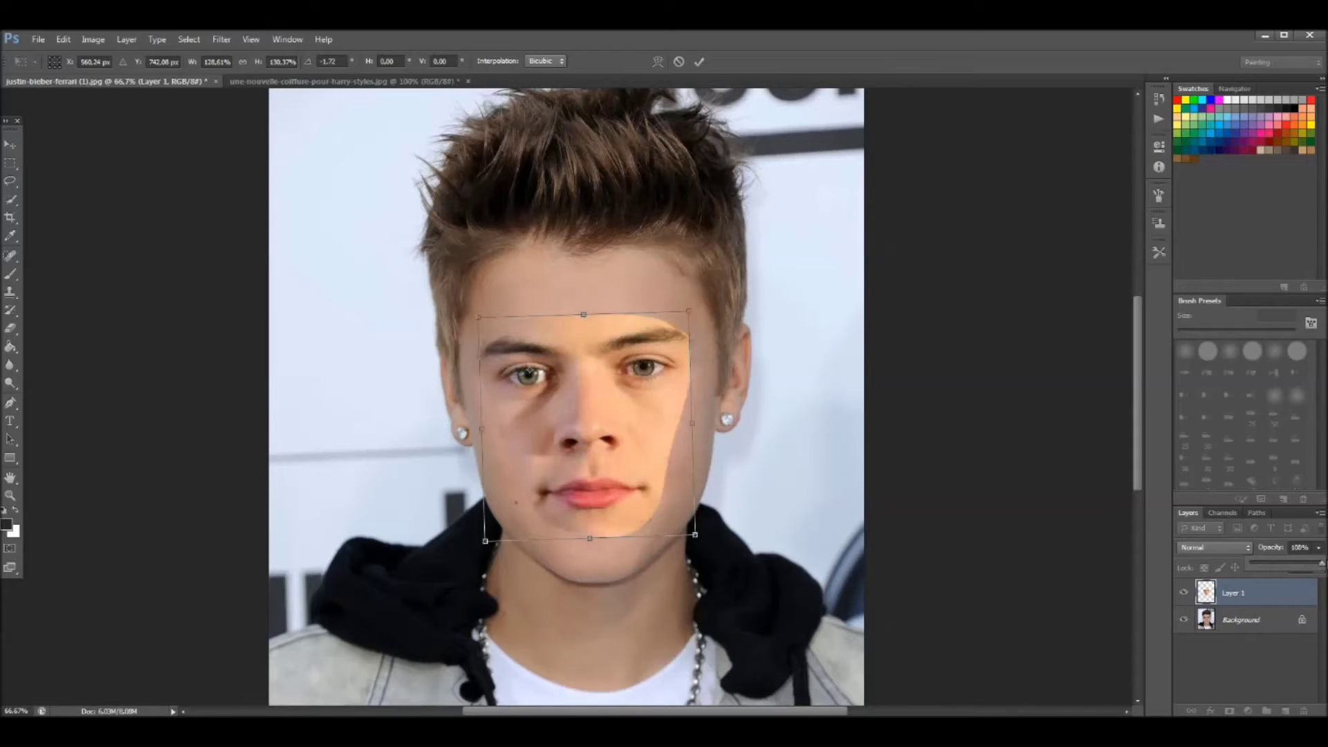
pyautogui.click(11, 145)
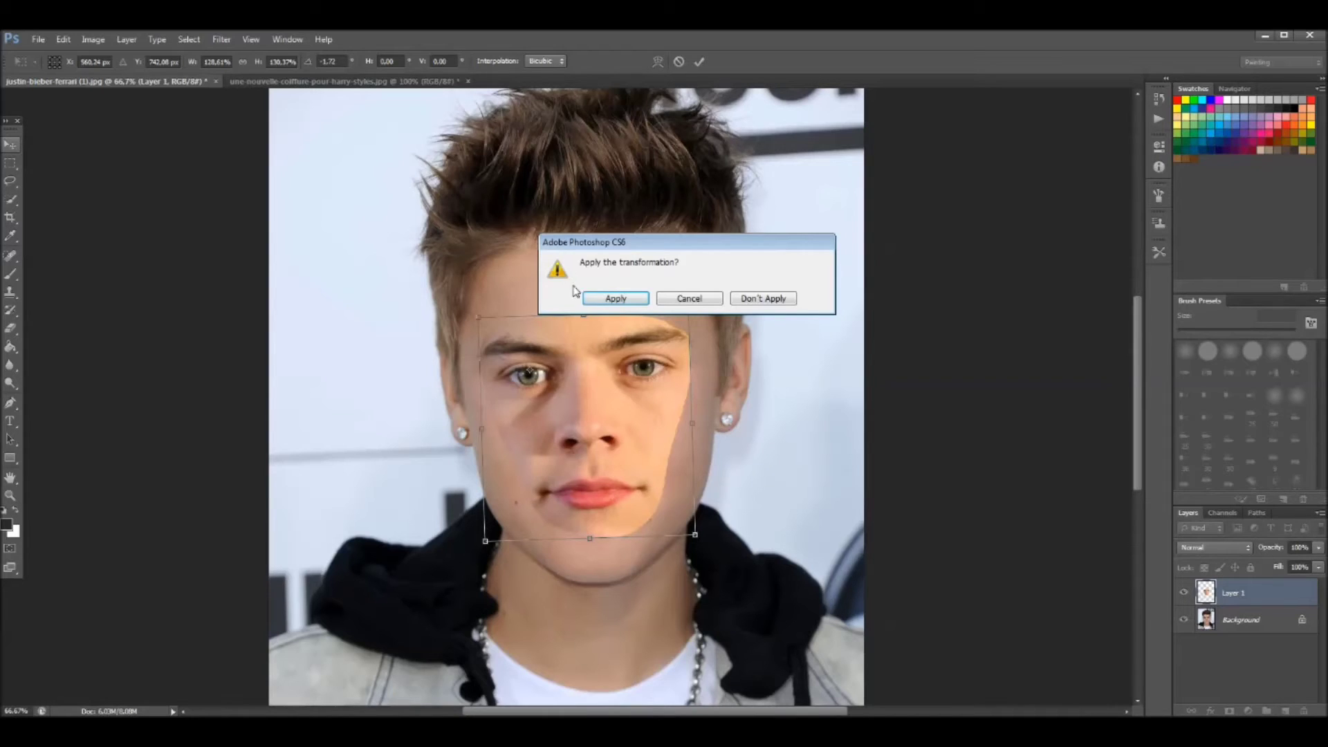
pyautogui.click(609, 298)
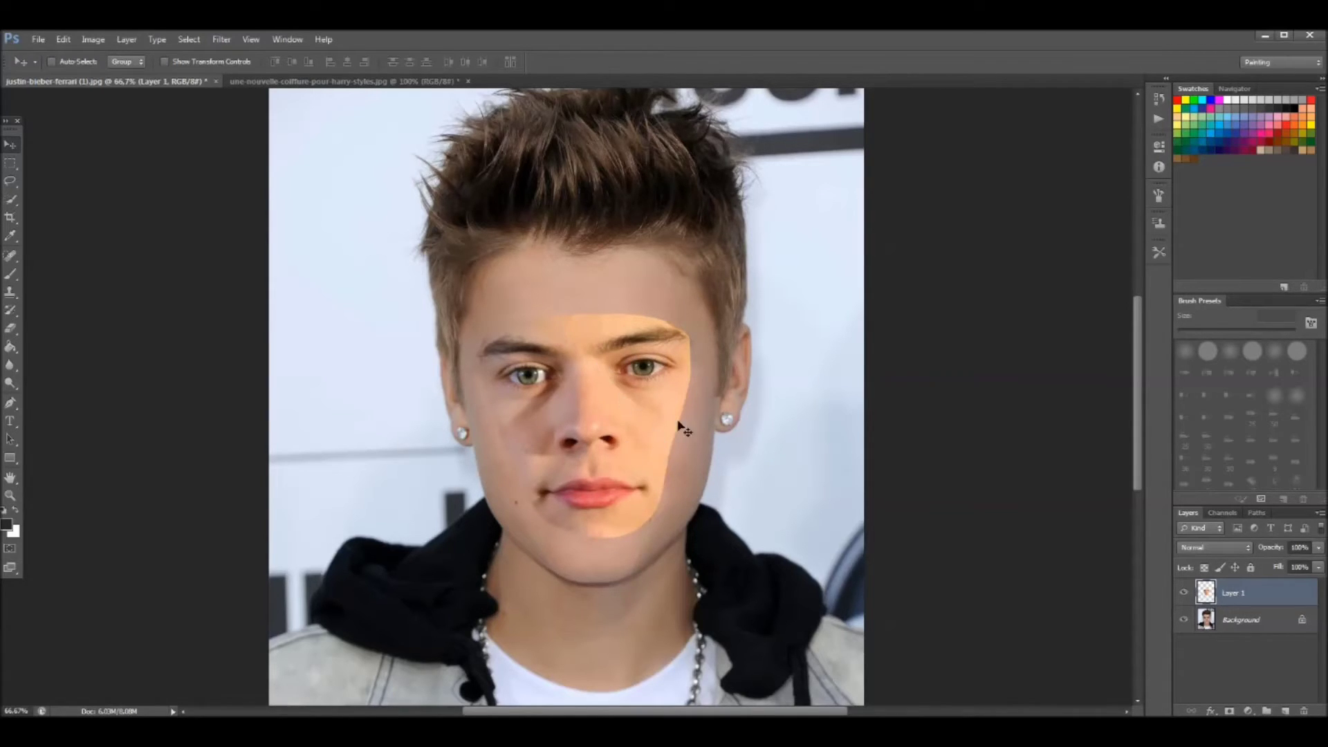
# Duplicate the Background layer and name the copy 'Ju'
pyautogui.click(1239, 626)
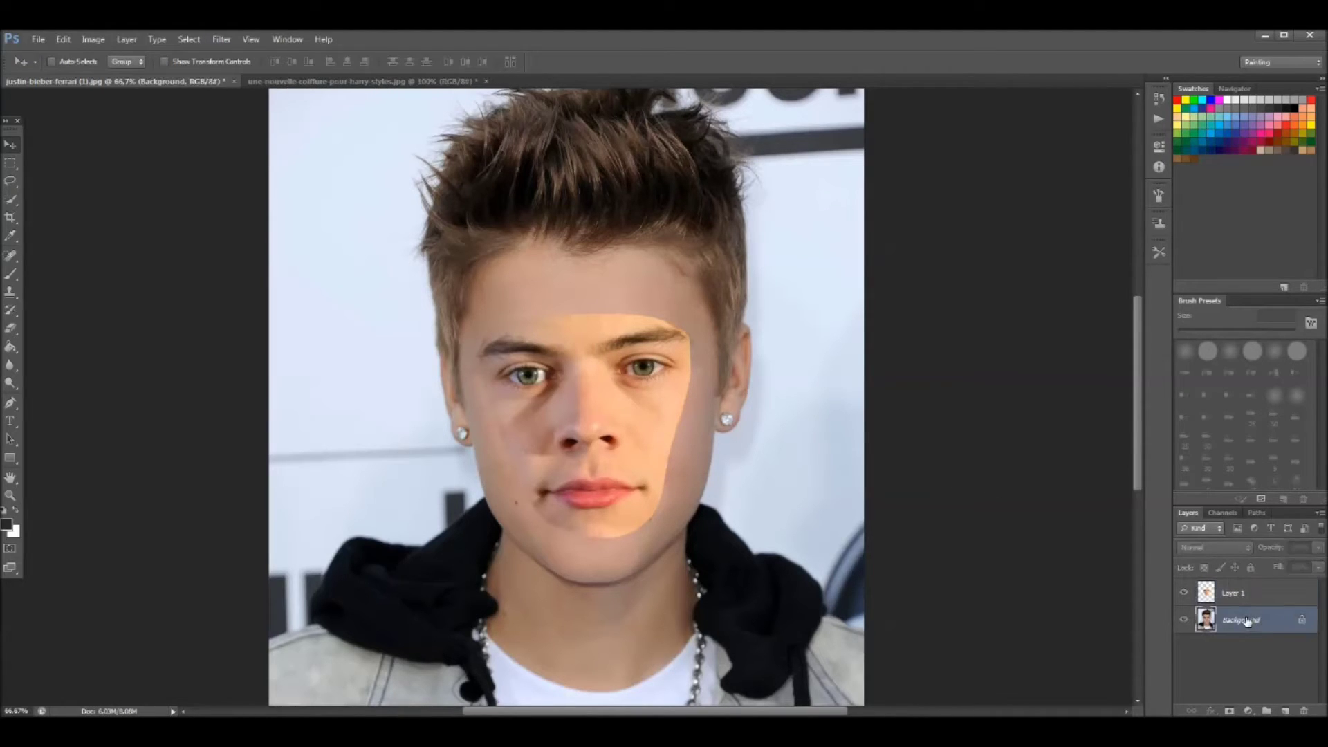
pyautogui.rightClick(1247, 622)
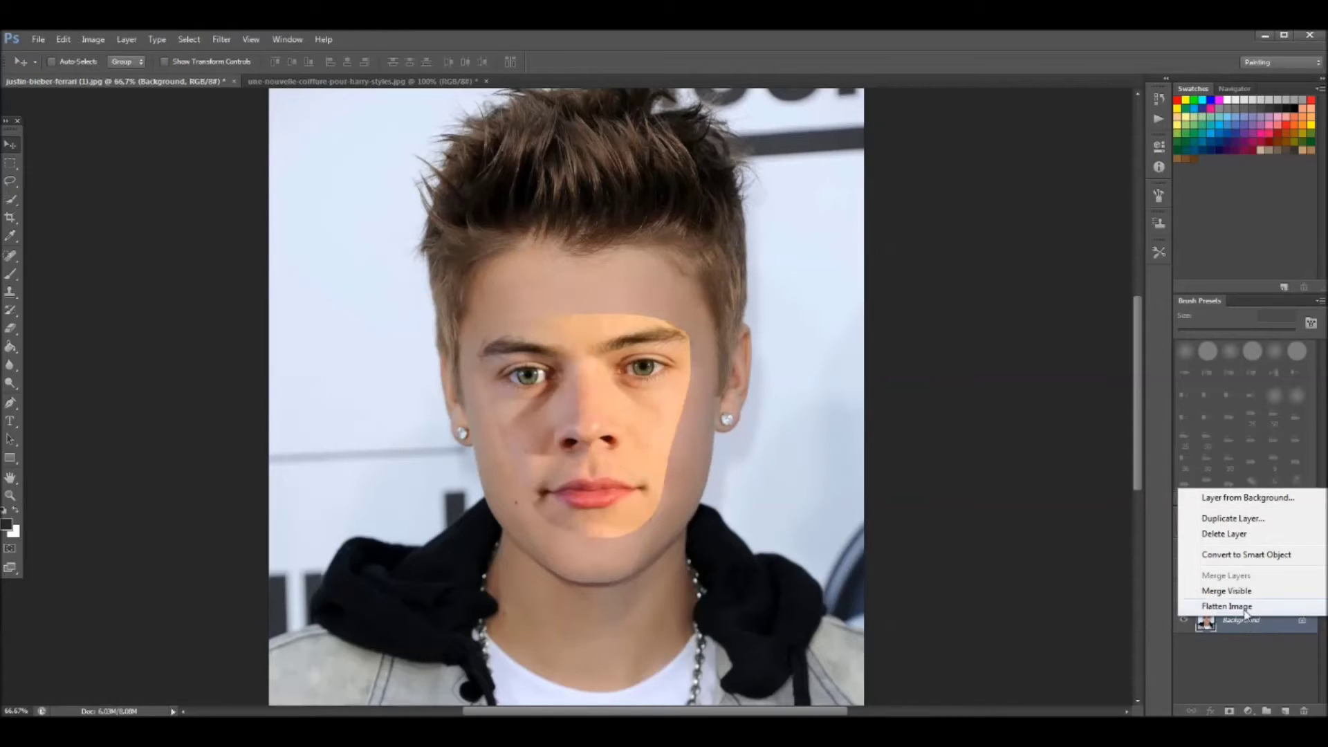
pyautogui.click(1232, 518)
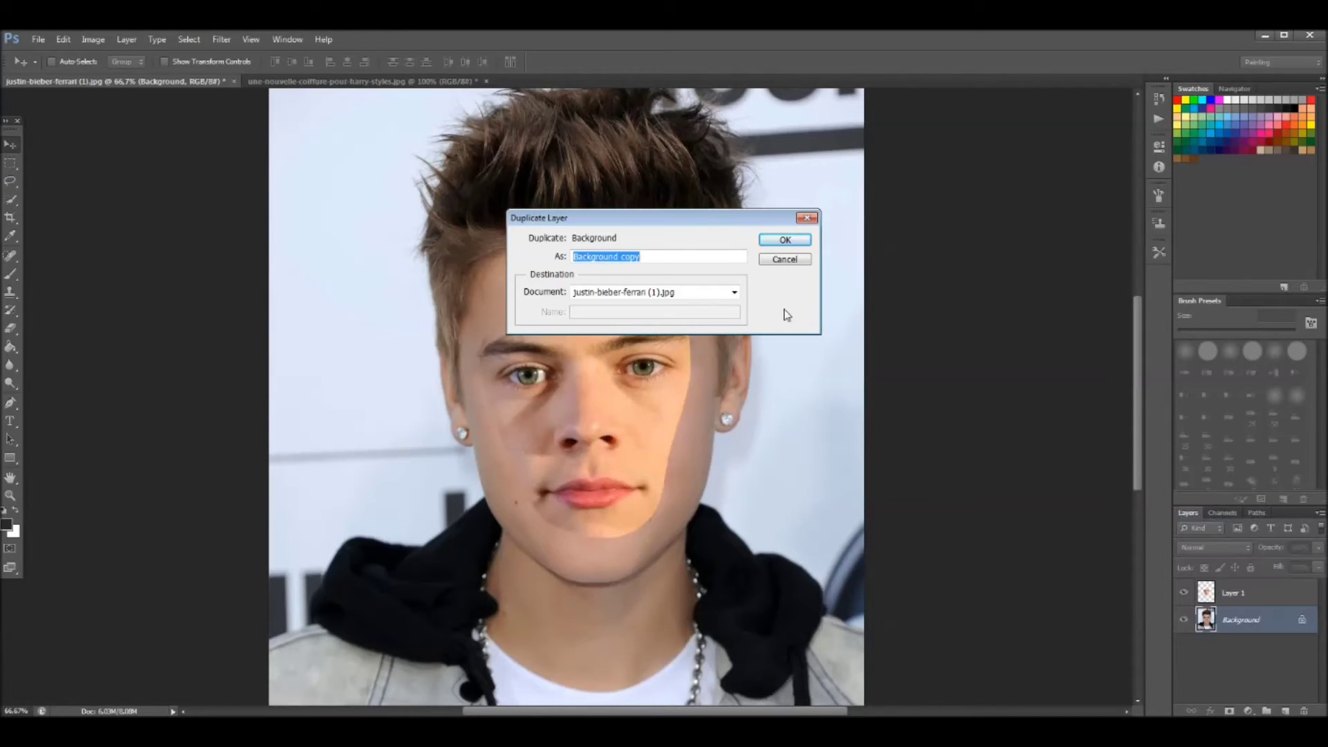
pyautogui.press('BackSpace')
pyautogui.write('Justin biebers ansigt')
pyautogui.press('Return')
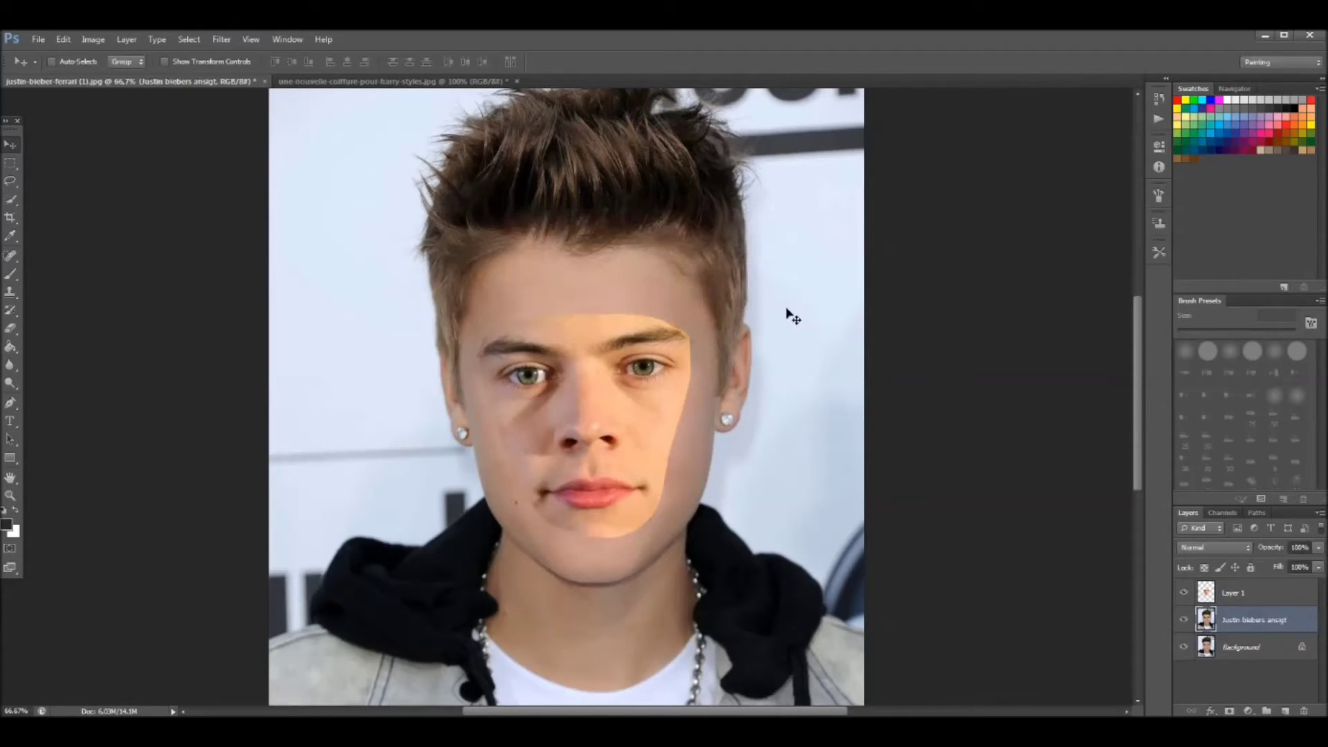
# Hide the original Background layer, keeping the duplicate visible
pyautogui.click(1245, 650)
pyautogui.click(1248, 622)
pyautogui.click(1249, 653)
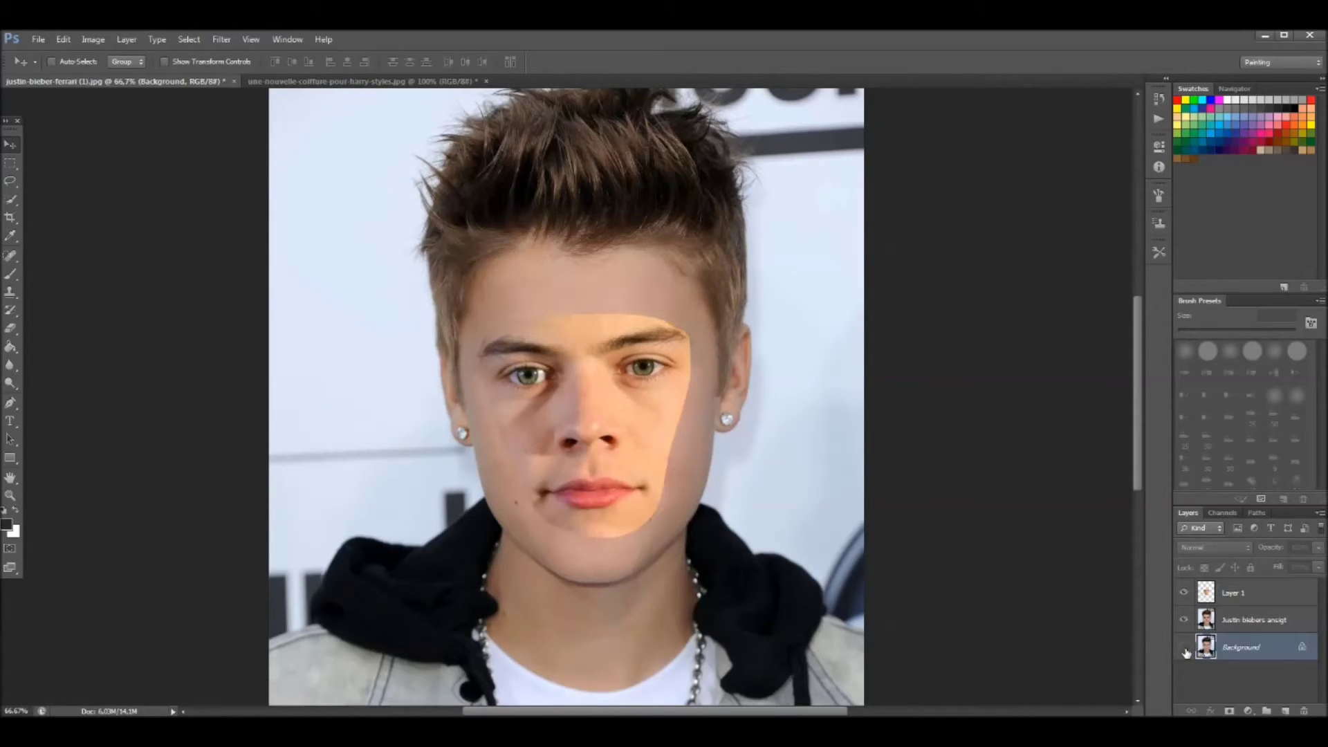
pyautogui.click(1184, 647)
# Load Layer 1's face outline as a selection and contract it by 5 pixels
pyautogui.keyDown('ctrl'); pyautogui.click(1205, 593); pyautogui.keyUp('ctrl')
pyautogui.click(187, 40)
pyautogui.moveTo(201, 193)
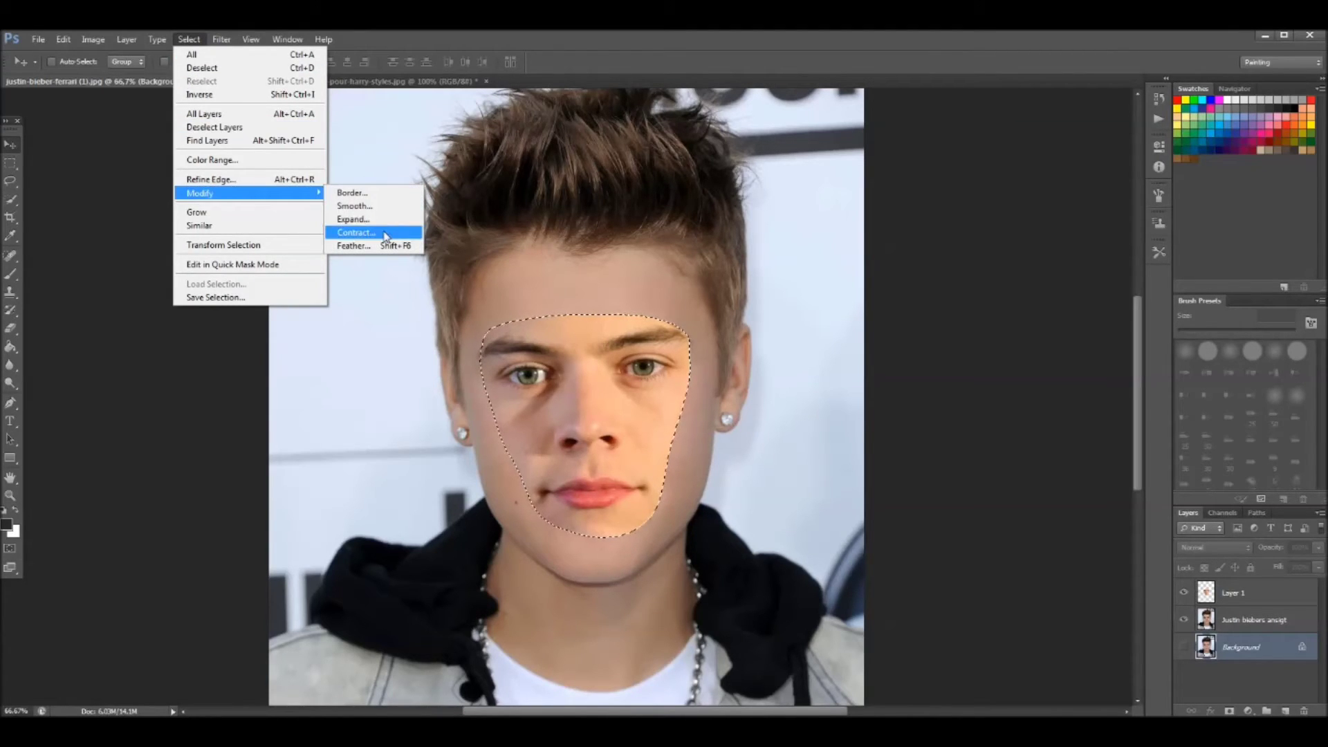
pyautogui.click(385, 233)
pyautogui.write('5')
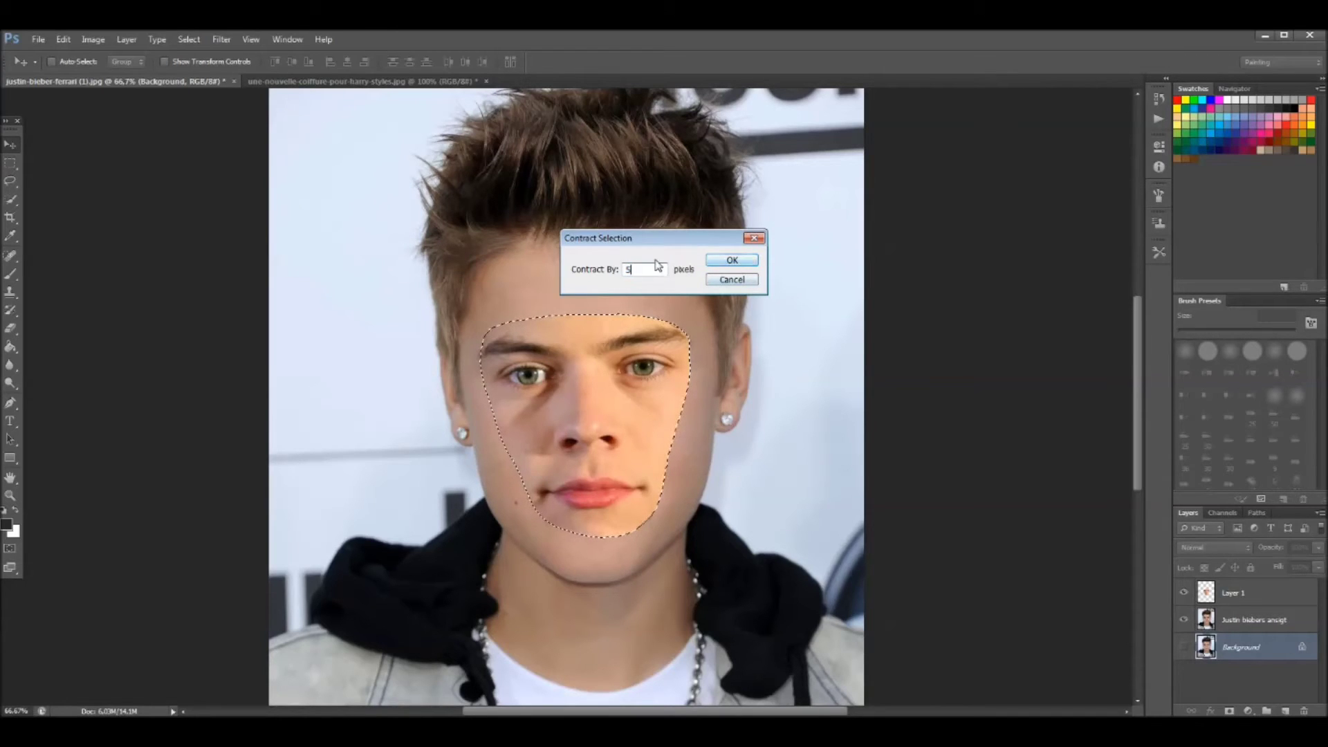
pyautogui.click(730, 262)
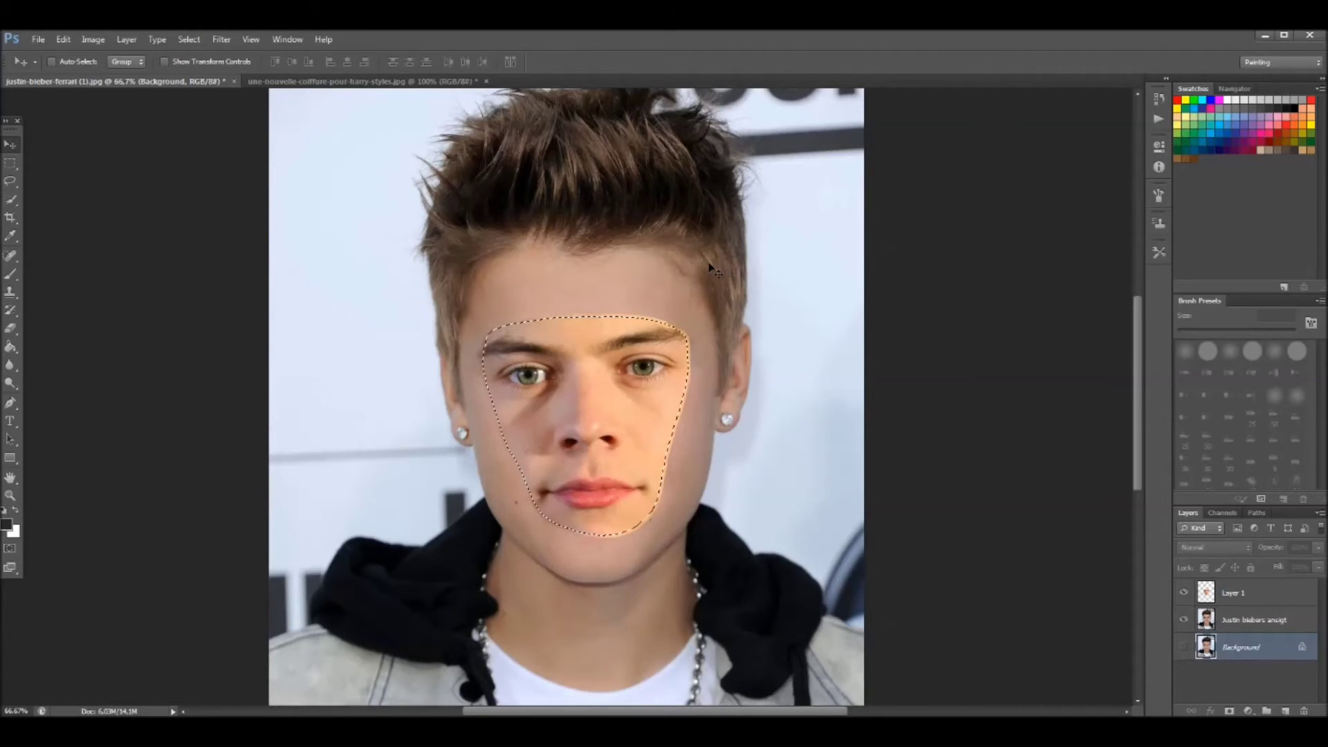
pyautogui.hotkey('ctrl', '+')
pyautogui.hotkey('ctrl', '+')
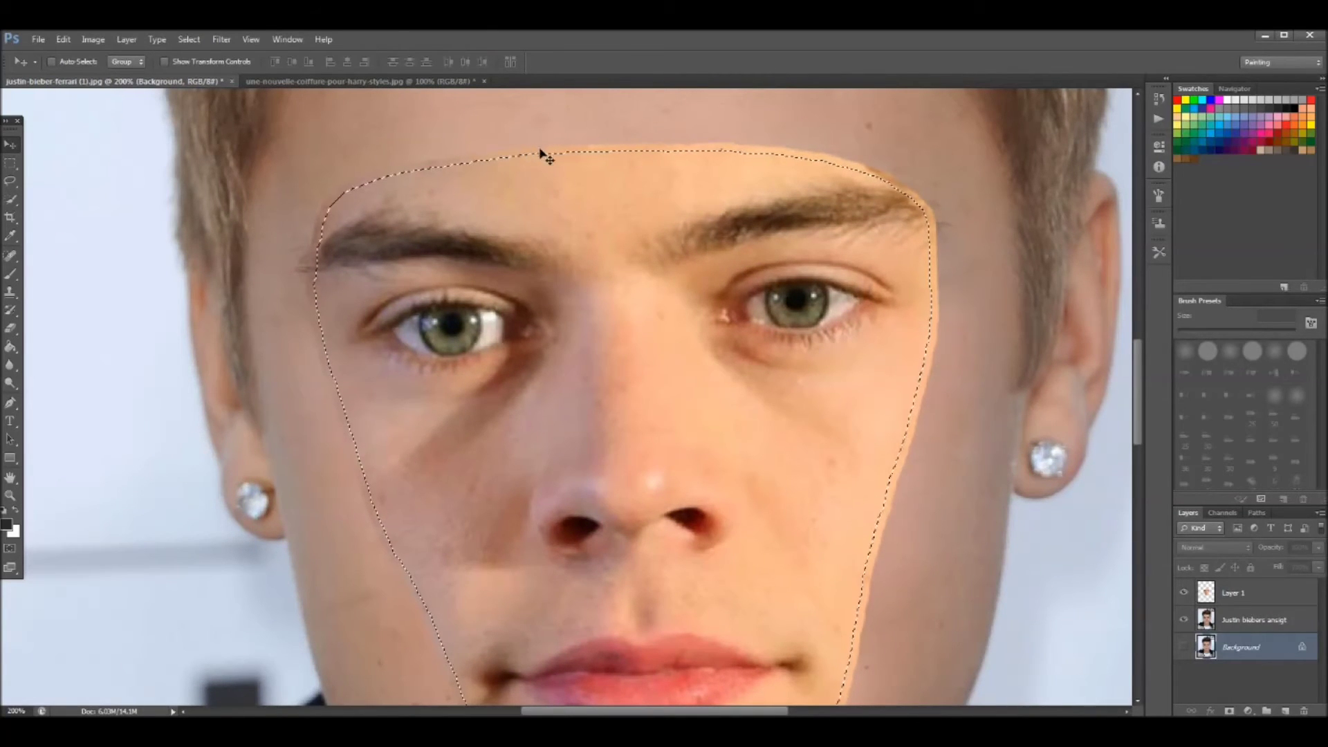
# Delete the selected face area from the background copy, hiding then reshowing Layer 1
pyautogui.hotkey('ctrl', '-')
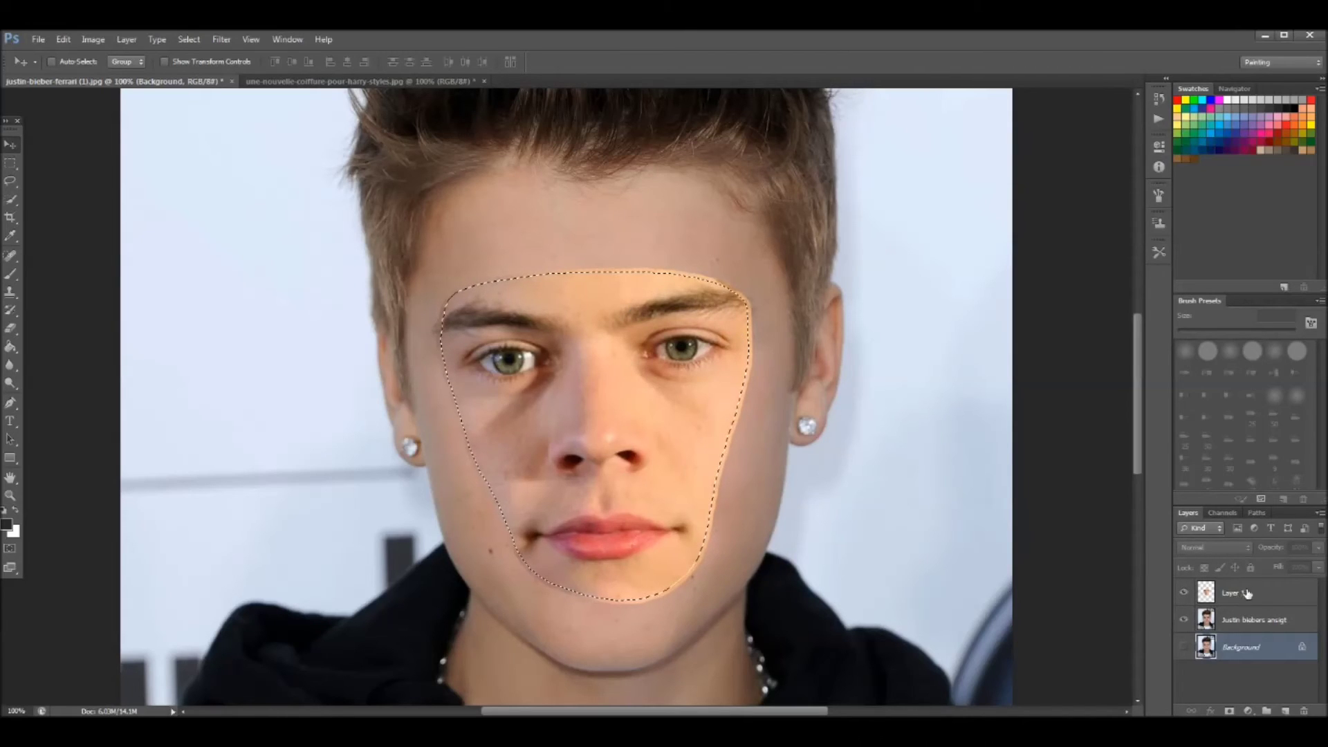
pyautogui.click(1185, 597)
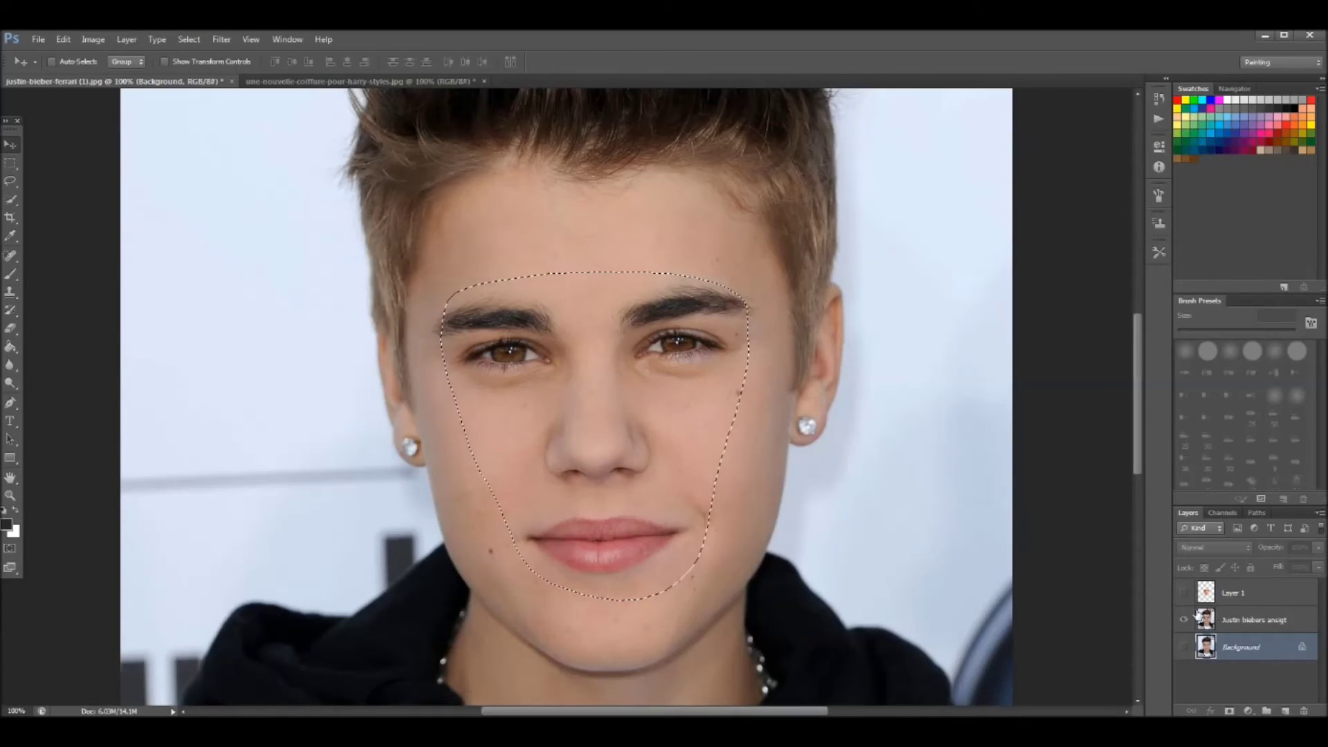
pyautogui.click(1254, 621)
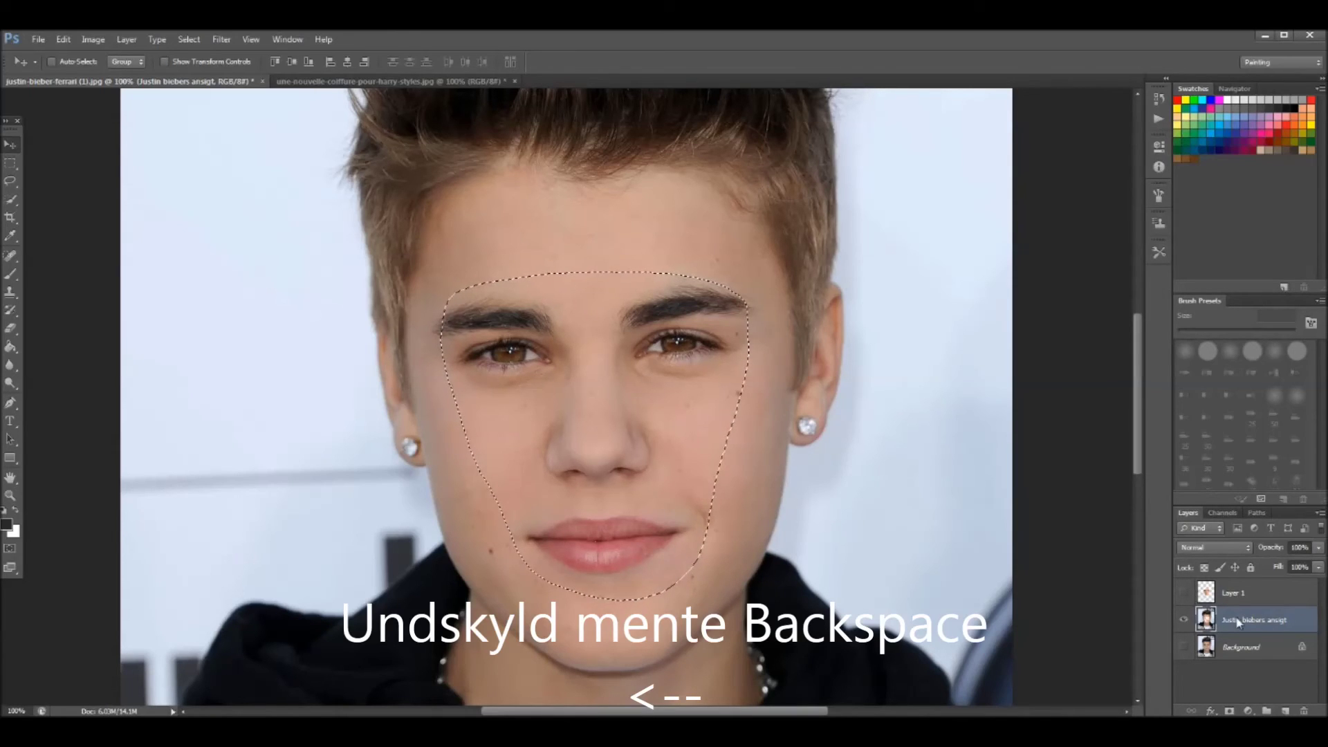
pyautogui.press('BackSpace')
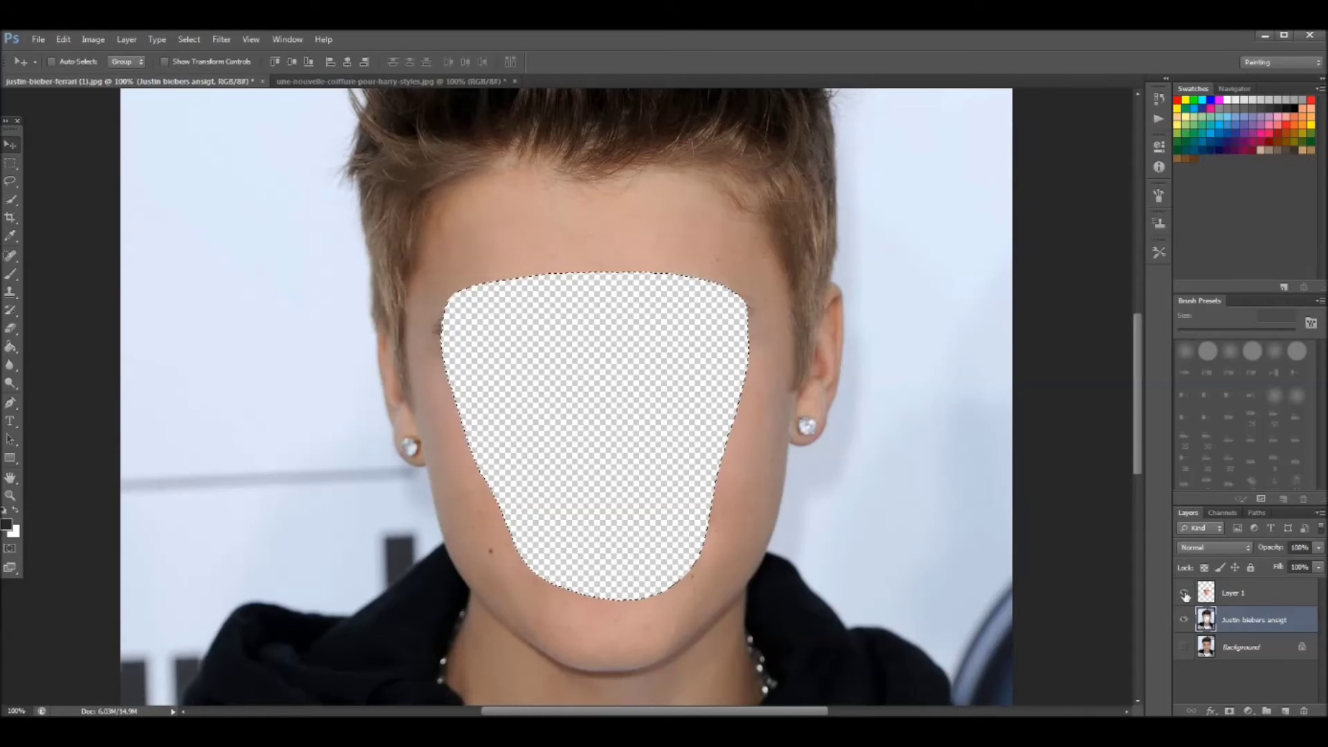
pyautogui.click(1184, 593)
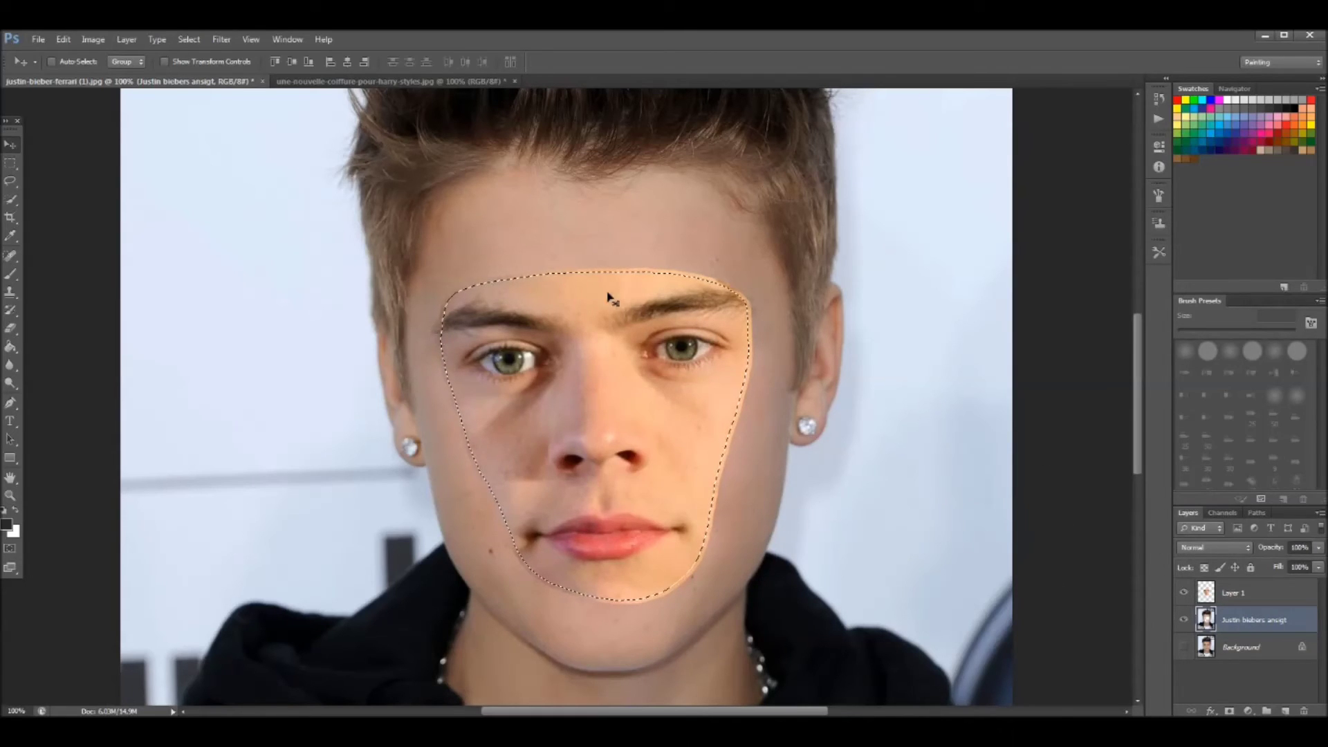
# Clear the selection and select both Layer 1 and the background copy
pyautogui.click(1228, 597)
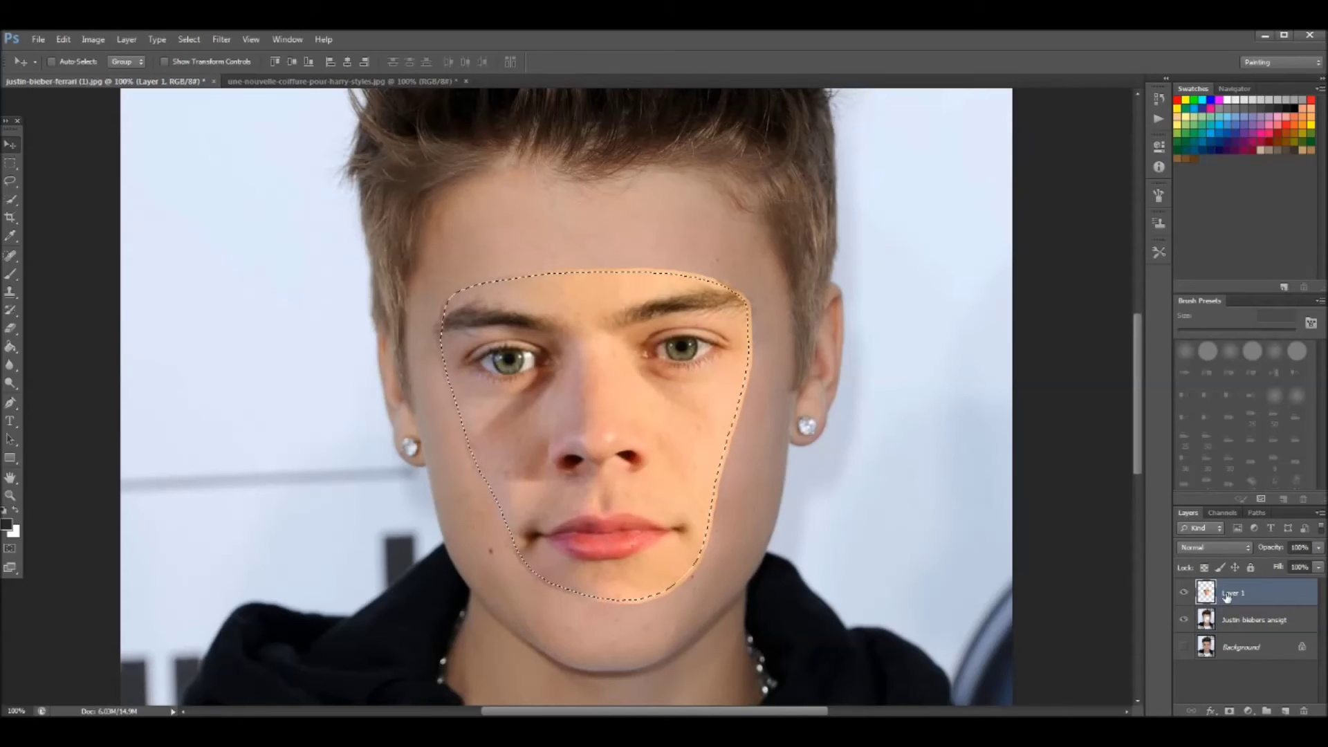
pyautogui.hotkey('ctrl', 'd')
pyautogui.keyDown('ctrl'); pyautogui.click(1243, 619); pyautogui.keyUp('ctrl')
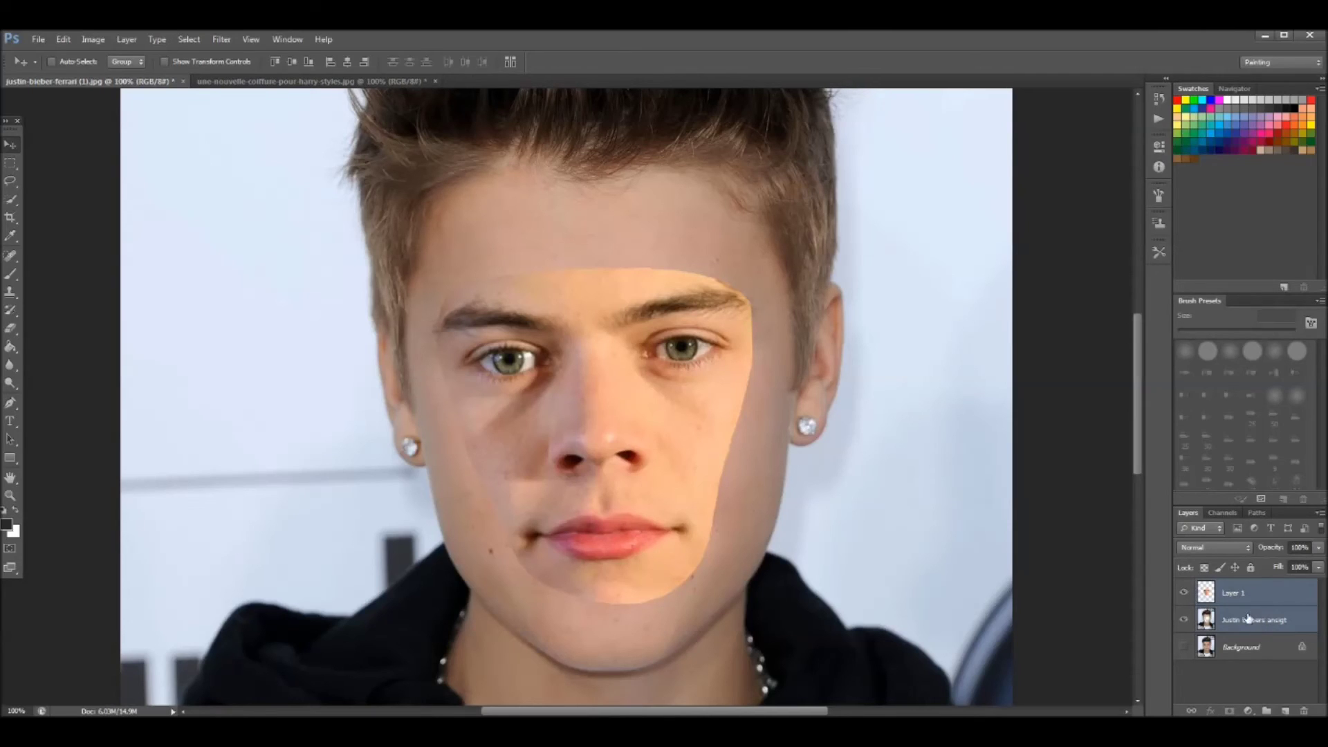
pyautogui.click(1241, 620)
pyautogui.click(1242, 595)
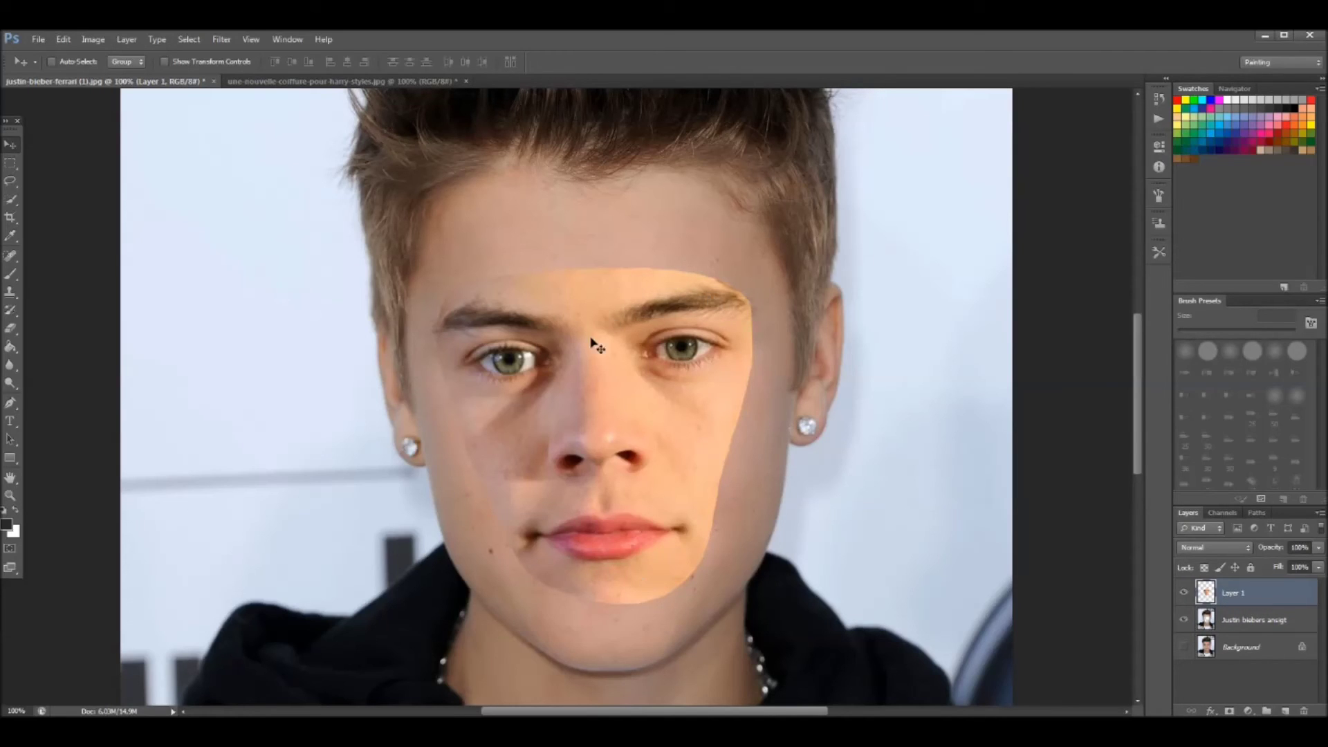
pyautogui.keyDown('ctrl'); pyautogui.click(1266, 621); pyautogui.keyUp('ctrl')
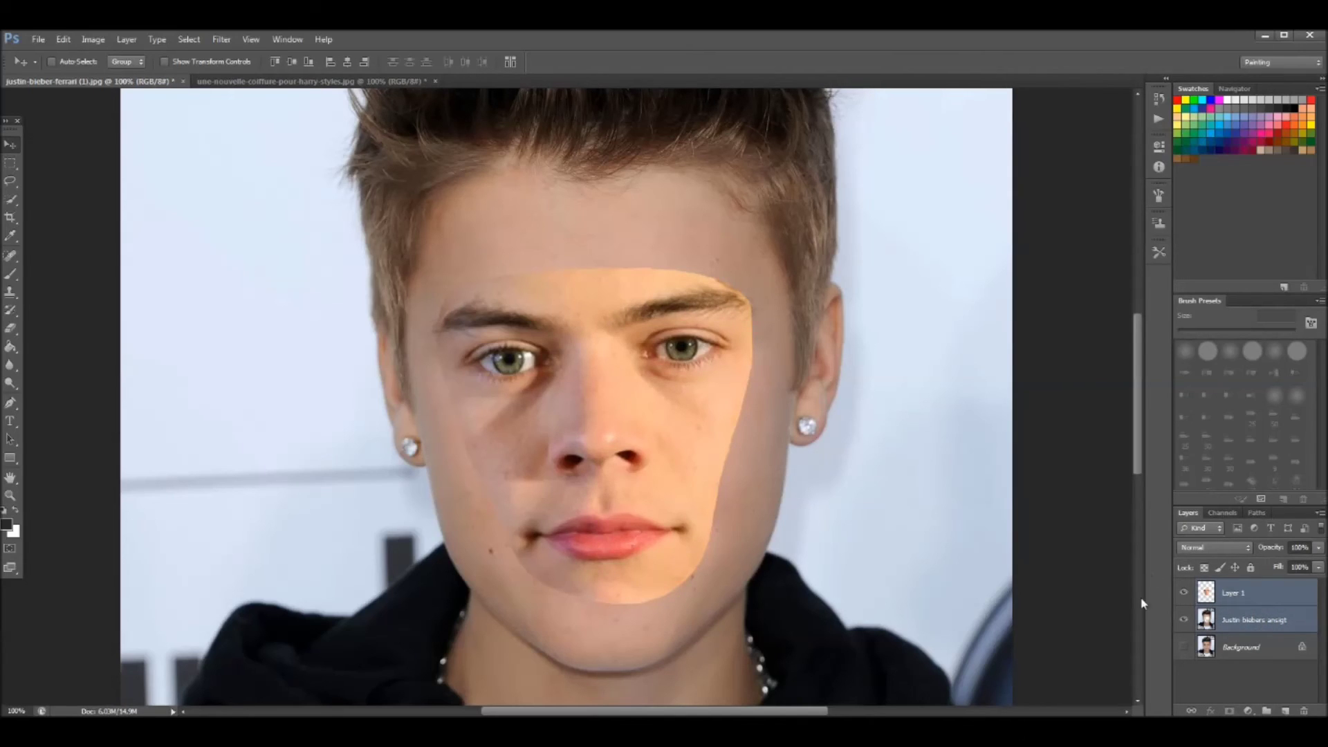
# Auto-Blend the two layers as Panorama with Seamless Tones and Colors
pyautogui.click(64, 40)
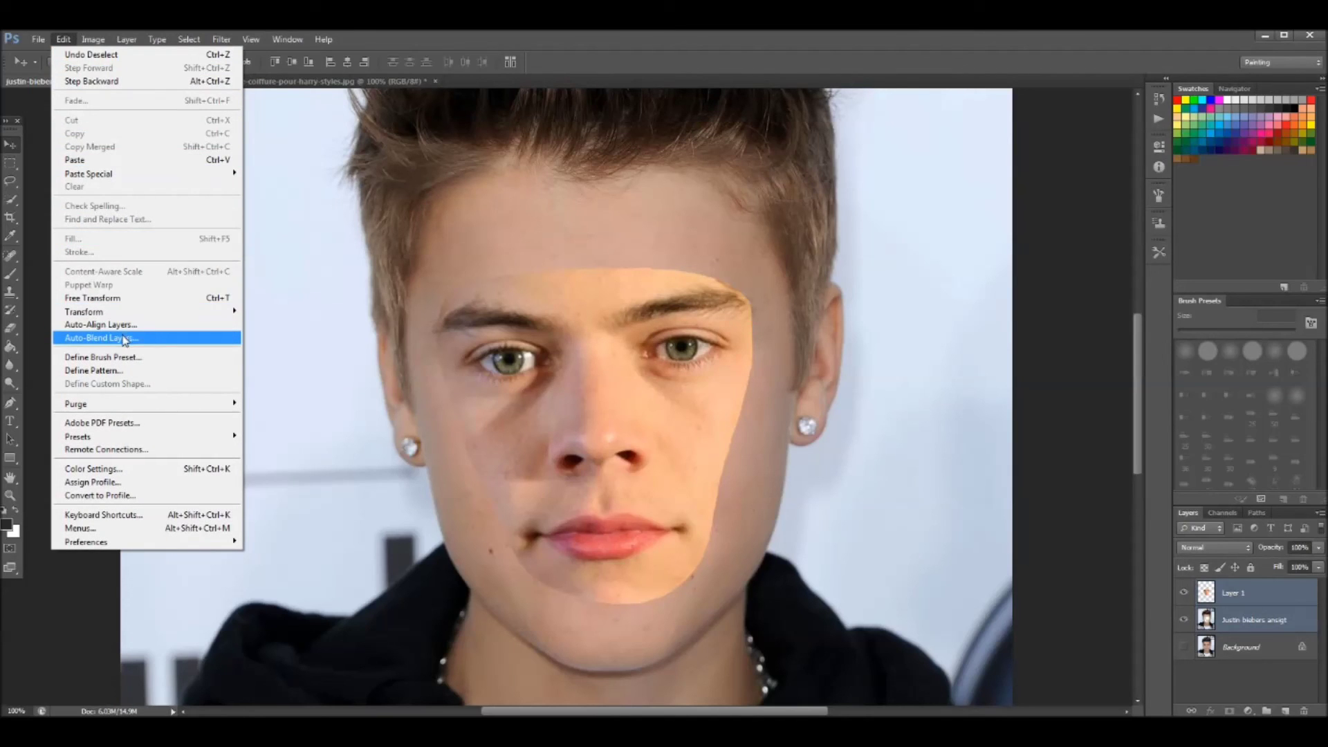
pyautogui.click(116, 339)
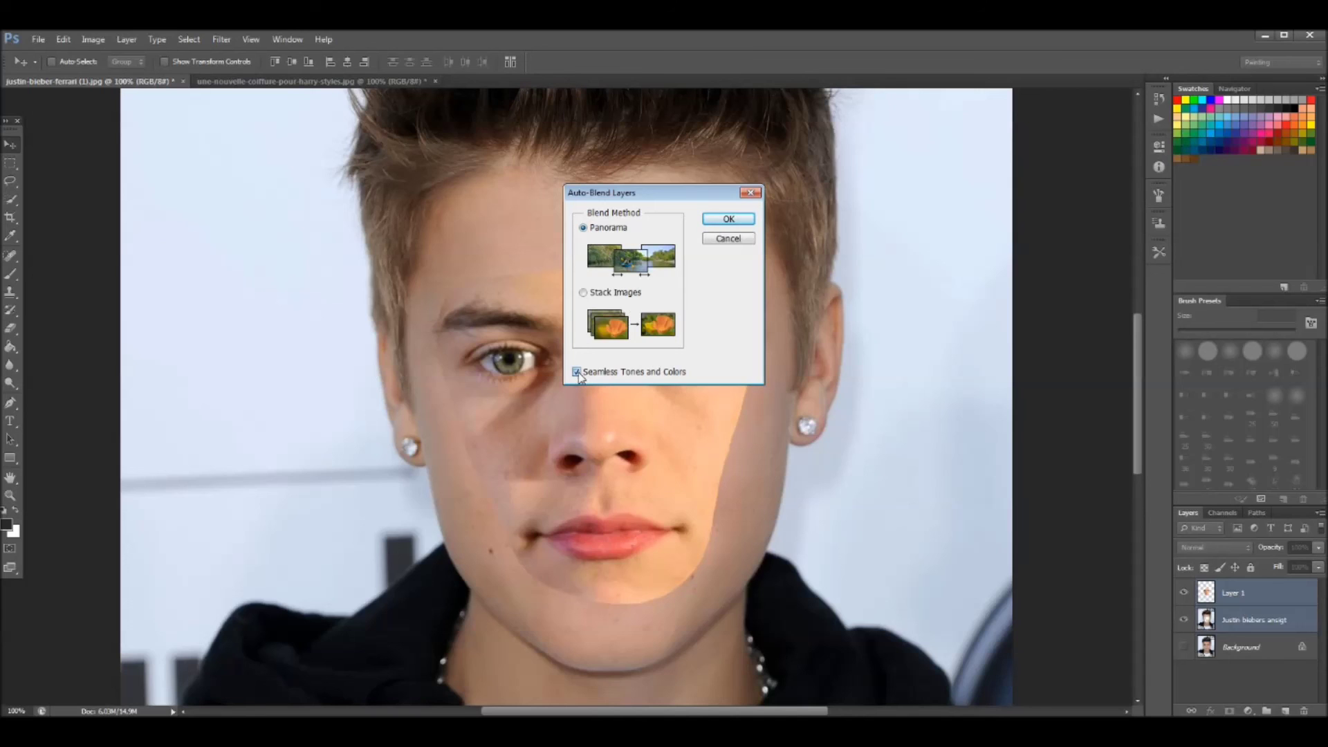
pyautogui.click(737, 220)
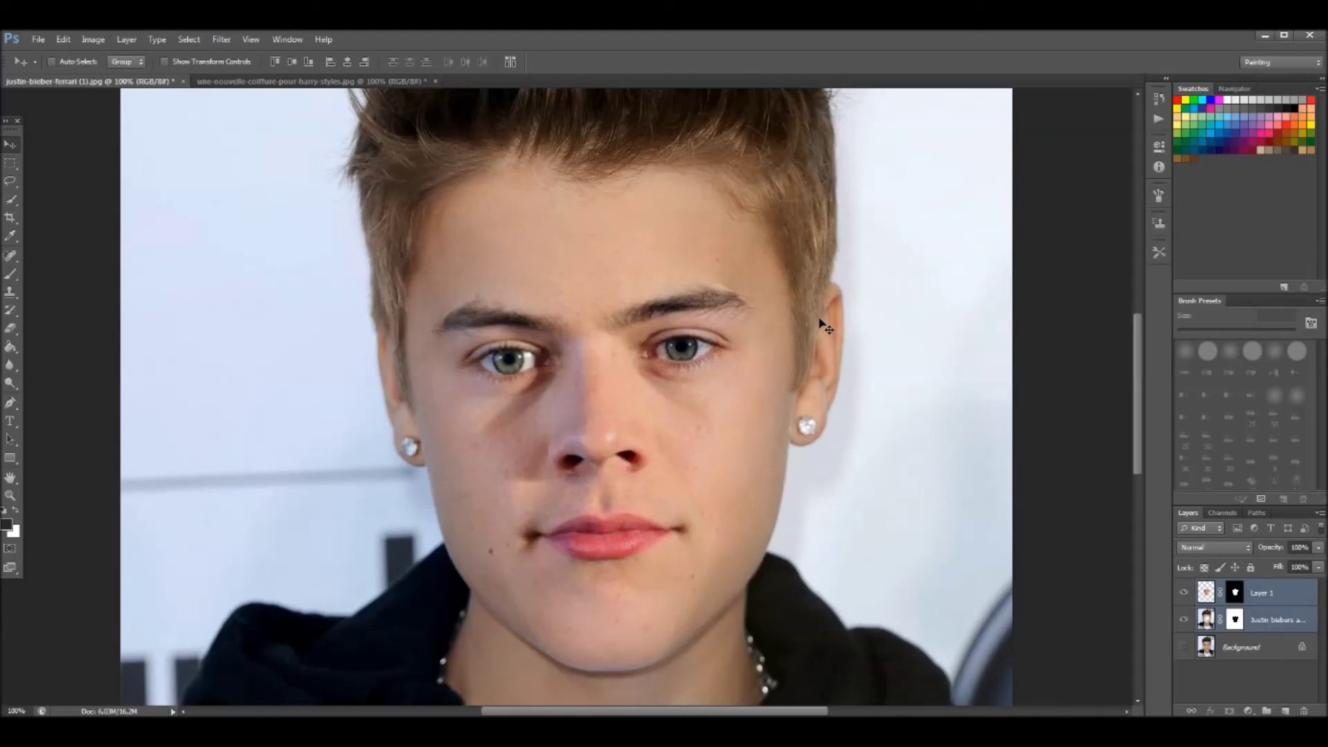
pyautogui.hotkey('ctrl', '-')
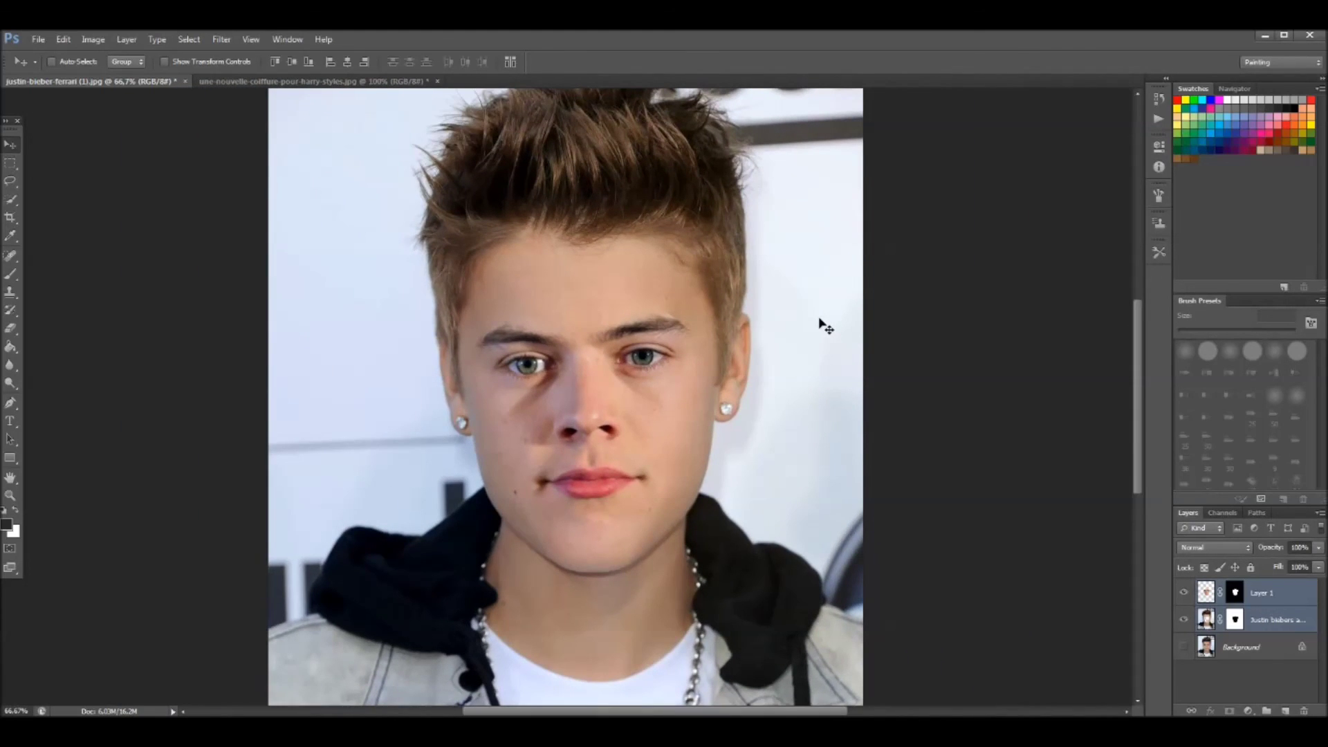
pyautogui.hotkey('ctrl', '+')
pyautogui.hotkey('ctrl', '-')
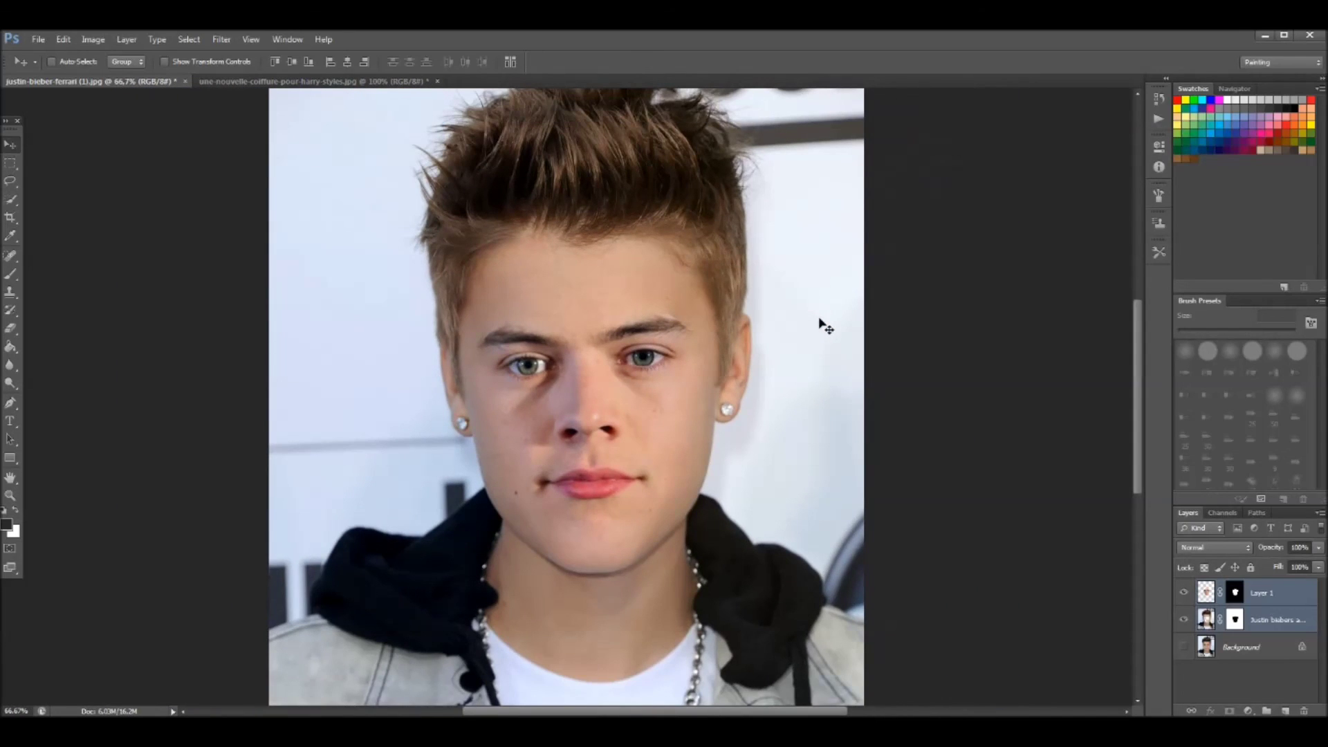
pyautogui.click(313, 81)
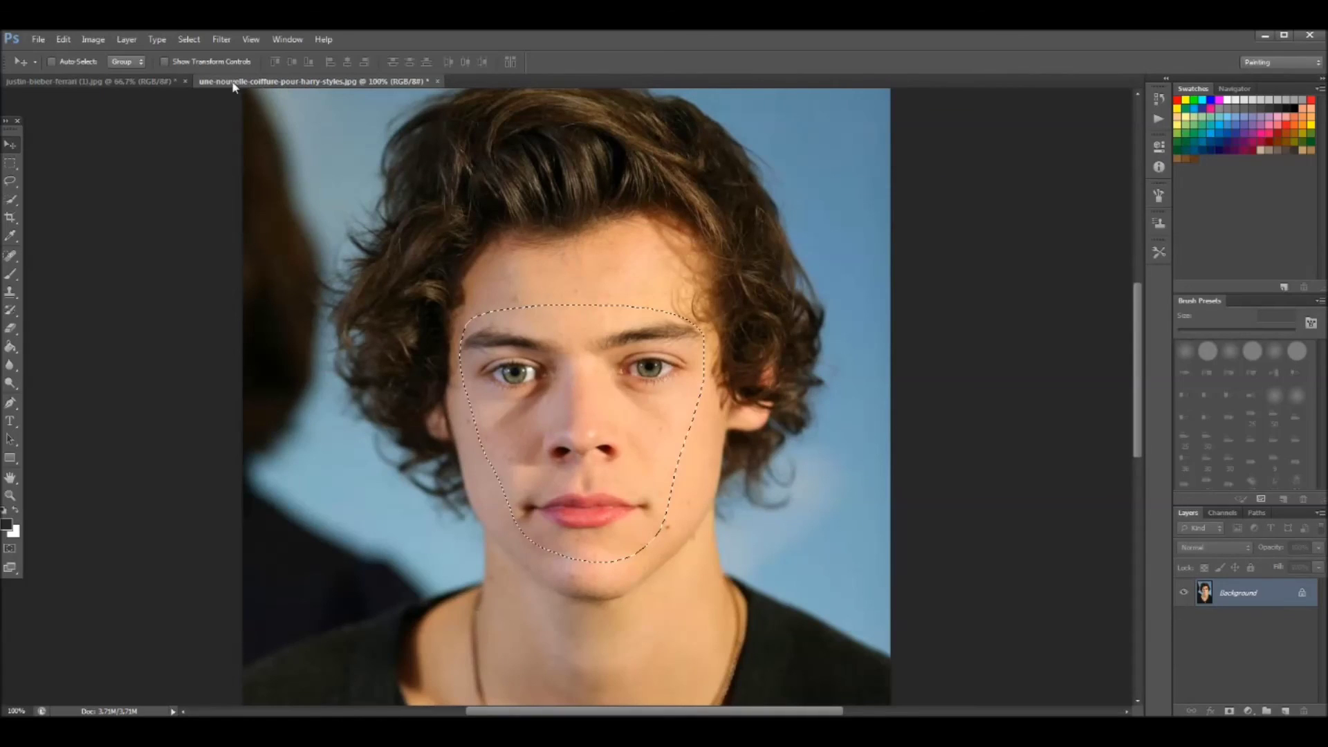
pyautogui.click(170, 81)
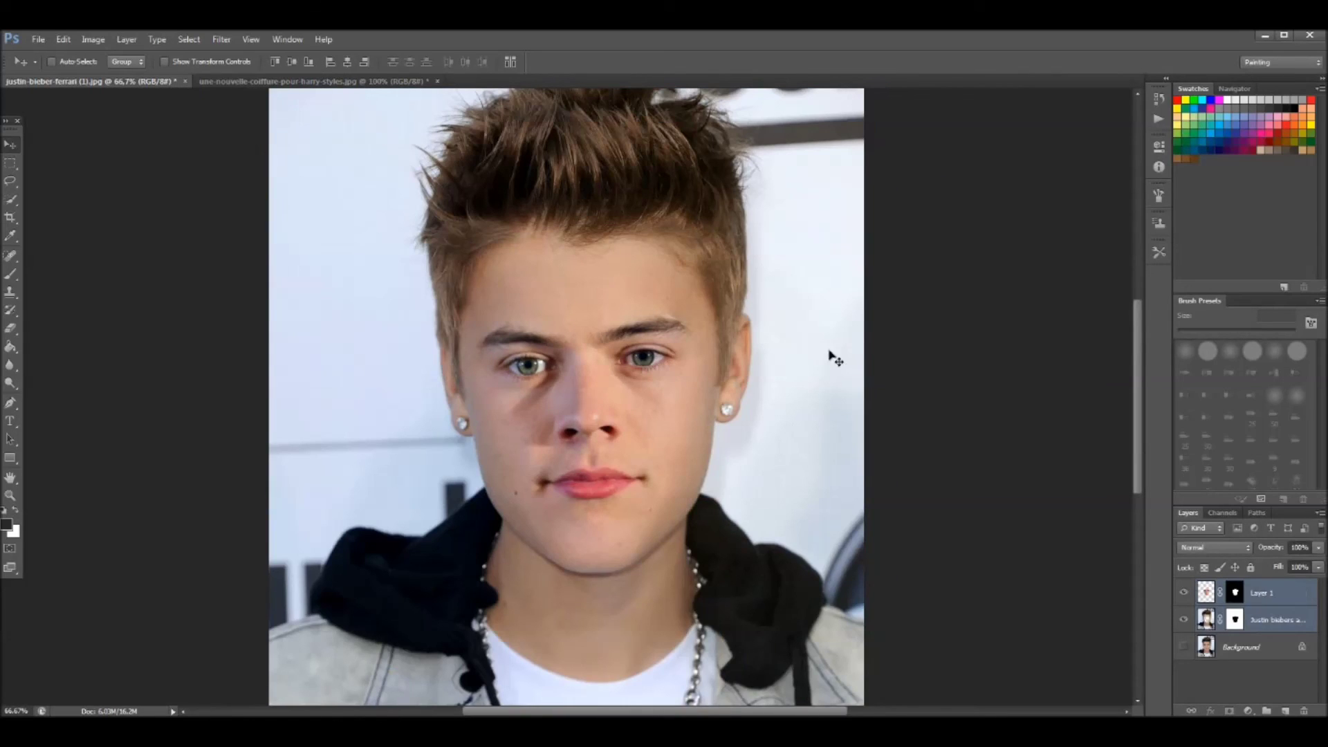